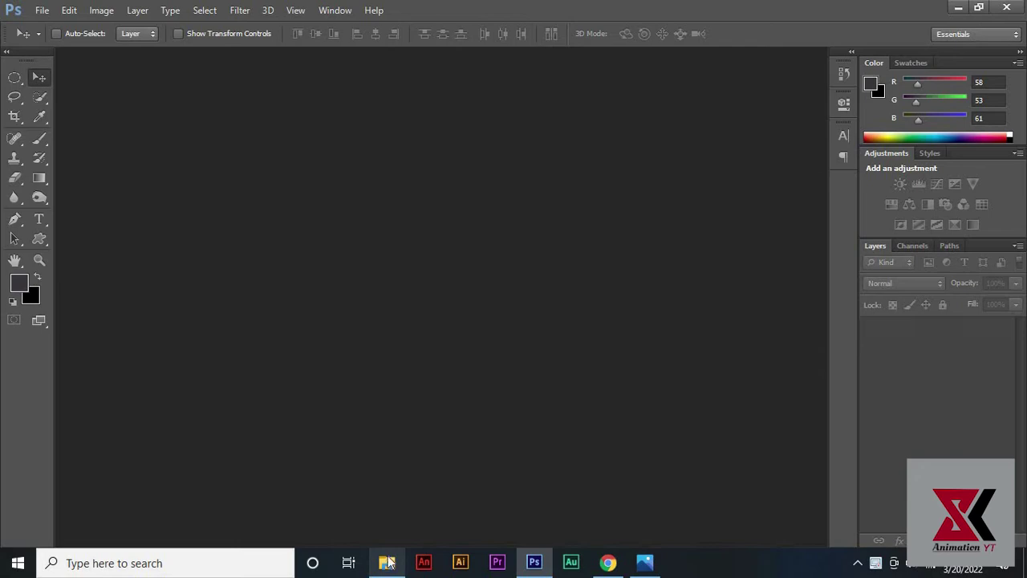
Step: Open the shirt photo 5b41eec473bb58ee93bb422bca8893ed.jpg in Photoshop by dragging it from File Explorer
{"action": "left_click", "coordinate": [388, 563]}
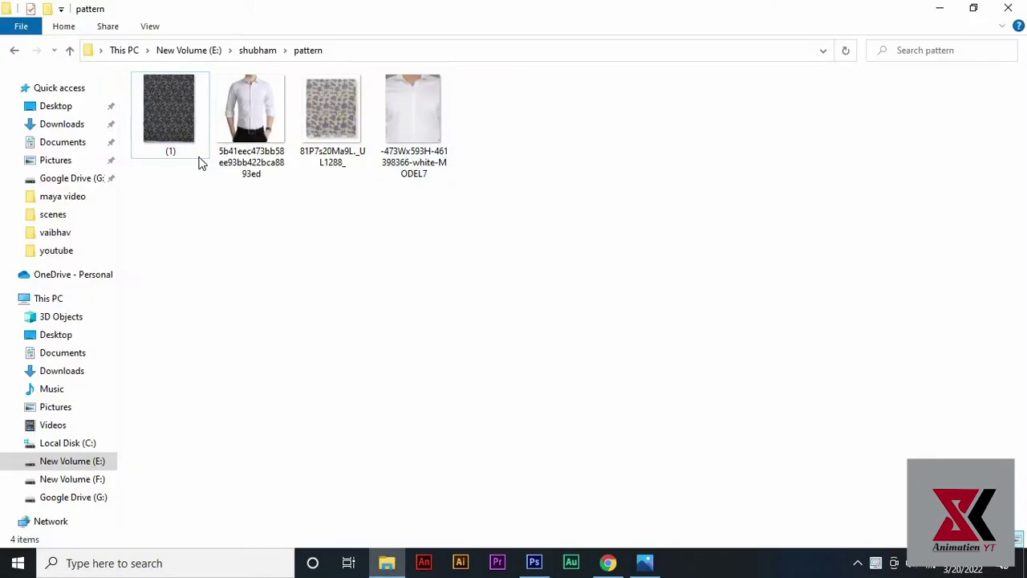
{"action": "left_click_drag", "start_coordinate": [224, 155], "coordinate": [406, 316]}
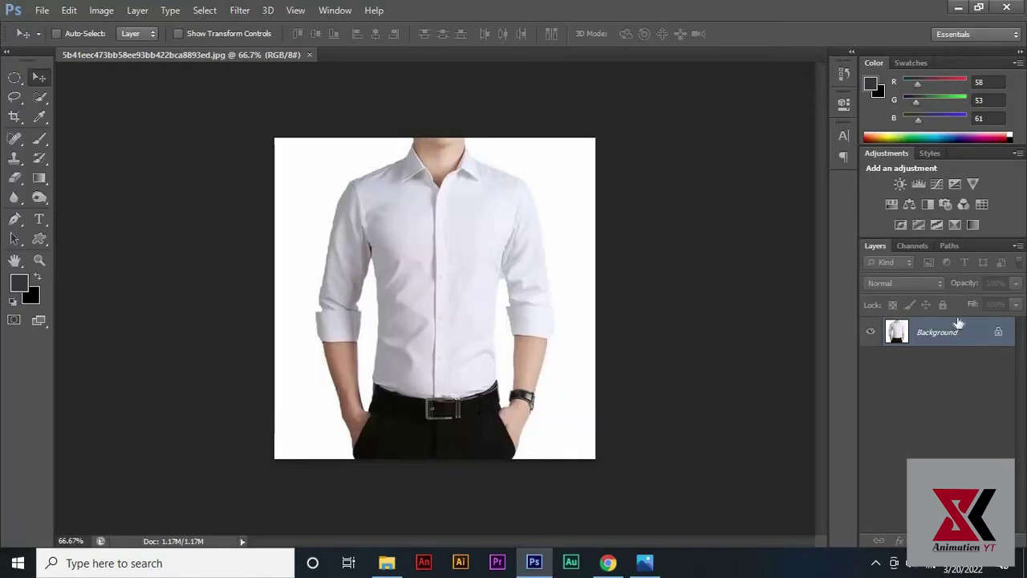
Step: Unlock the shirt photo's Background layer as Layer 0
{"action": "double_click", "coordinate": [998, 331]}
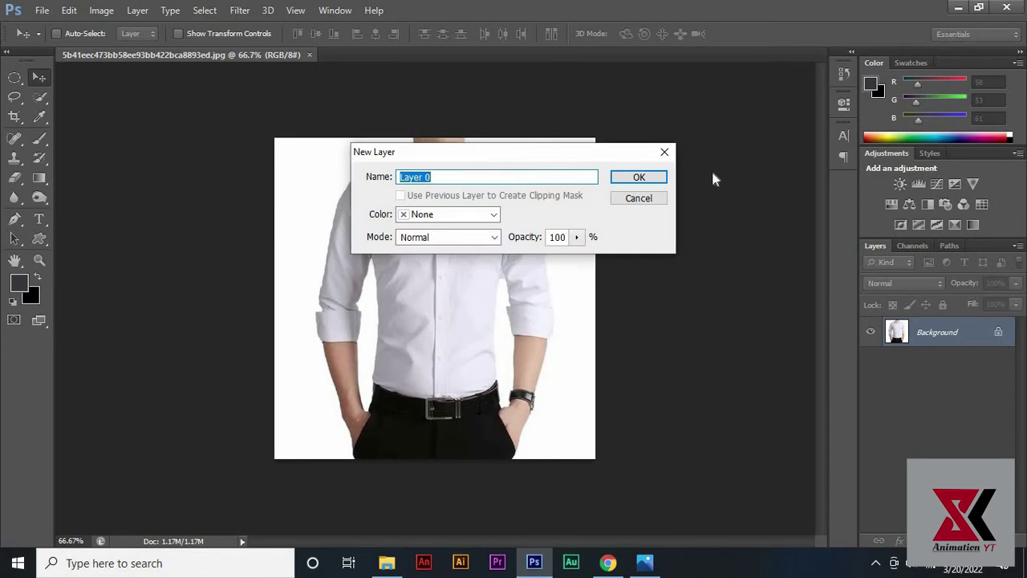
{"action": "left_click", "coordinate": [653, 184]}
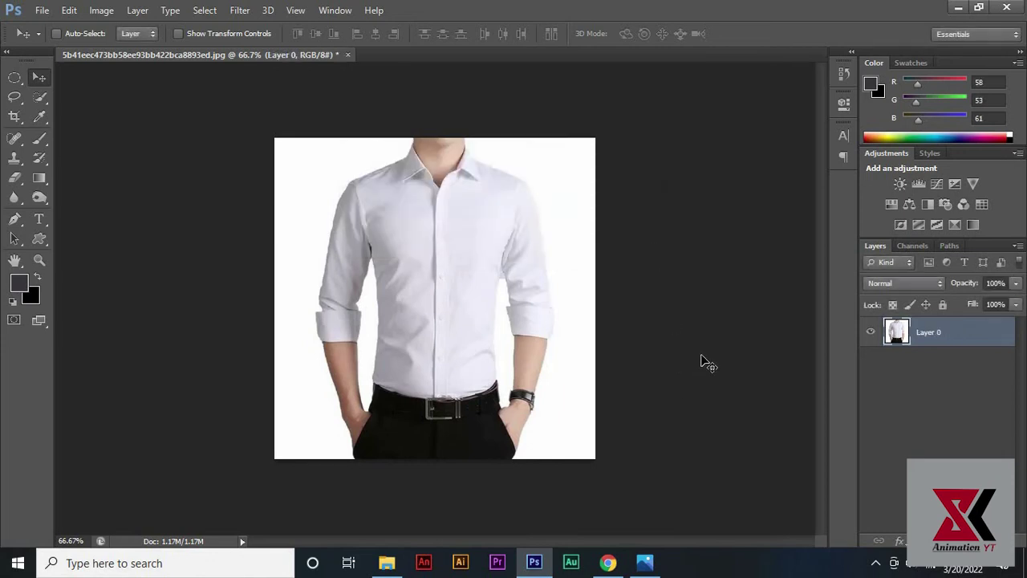
{"action": "key", "text": "w"}
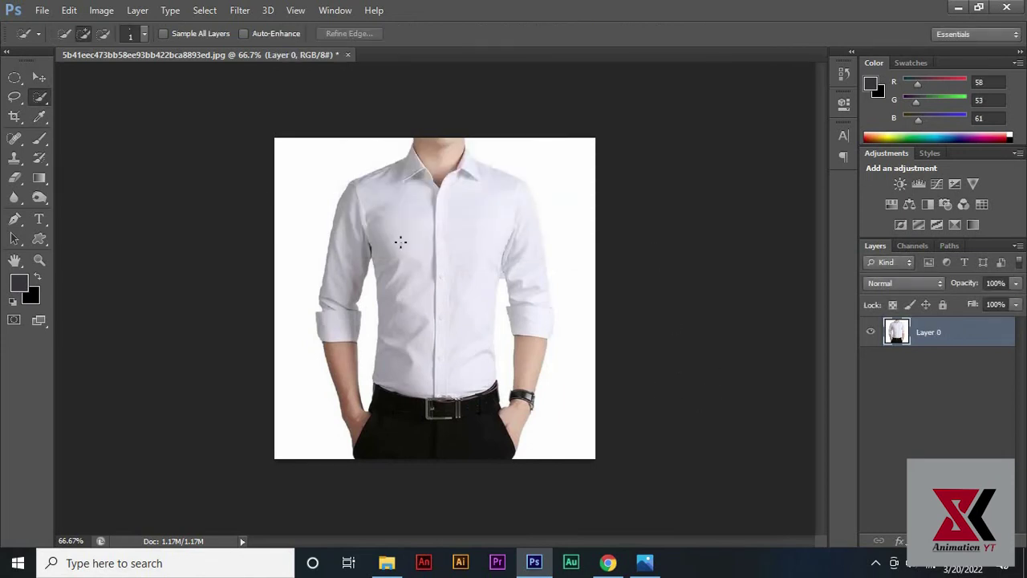
Step: Quick-select the shirt and copy it onto its own Layer 1
{"action": "scroll", "coordinate": [437, 273], "scroll_direction": "up", "scroll_amount": 2}
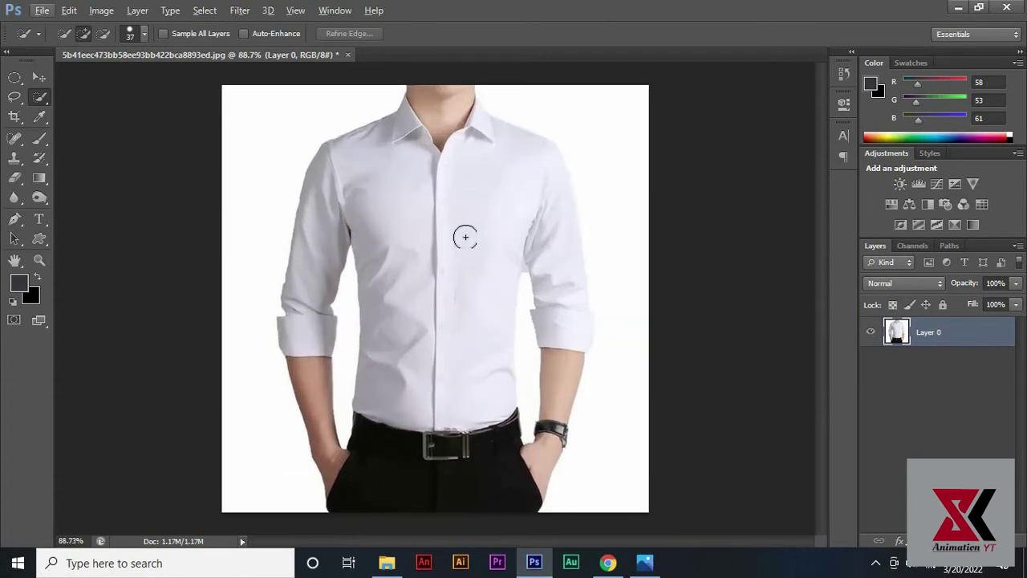
{"action": "left_click_drag", "start_coordinate": [470, 229], "coordinate": [557, 217]}
{"action": "scroll", "coordinate": [522, 277], "scroll_direction": "up", "scroll_amount": 3}
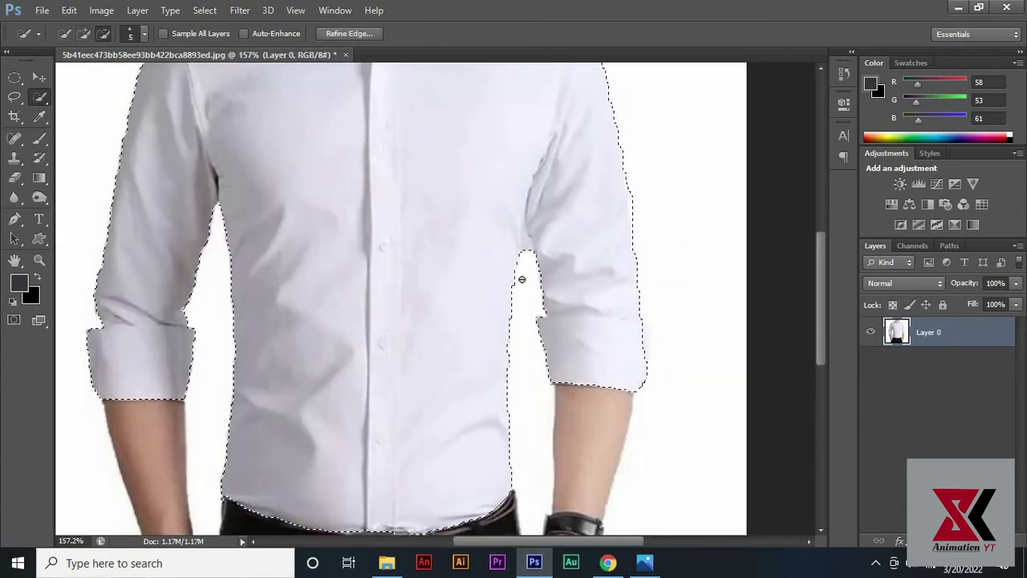
{"action": "scroll", "coordinate": [442, 227], "scroll_direction": "up", "scroll_amount": 3}
{"action": "scroll", "coordinate": [436, 206], "scroll_direction": "down", "scroll_amount": 3}
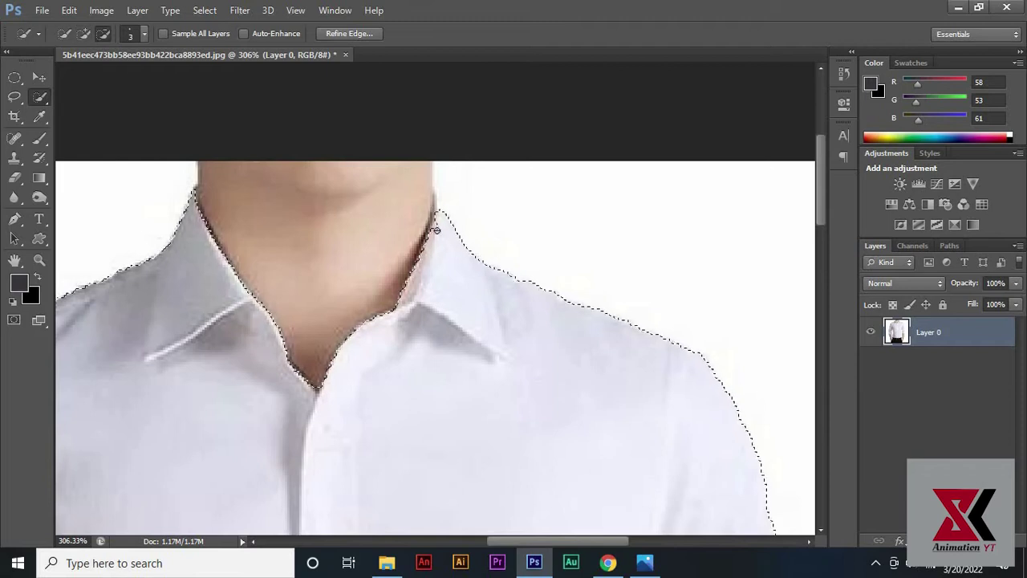
{"action": "scroll", "coordinate": [431, 305], "scroll_direction": "down", "scroll_amount": 3}
{"action": "key", "text": "ctrl+j"}
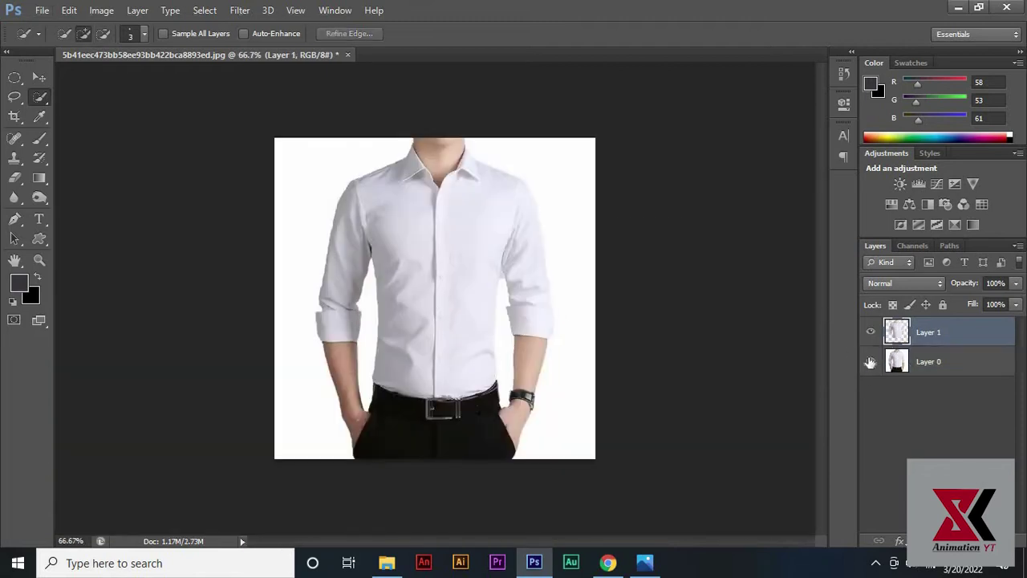
{"action": "left_click", "coordinate": [870, 361]}
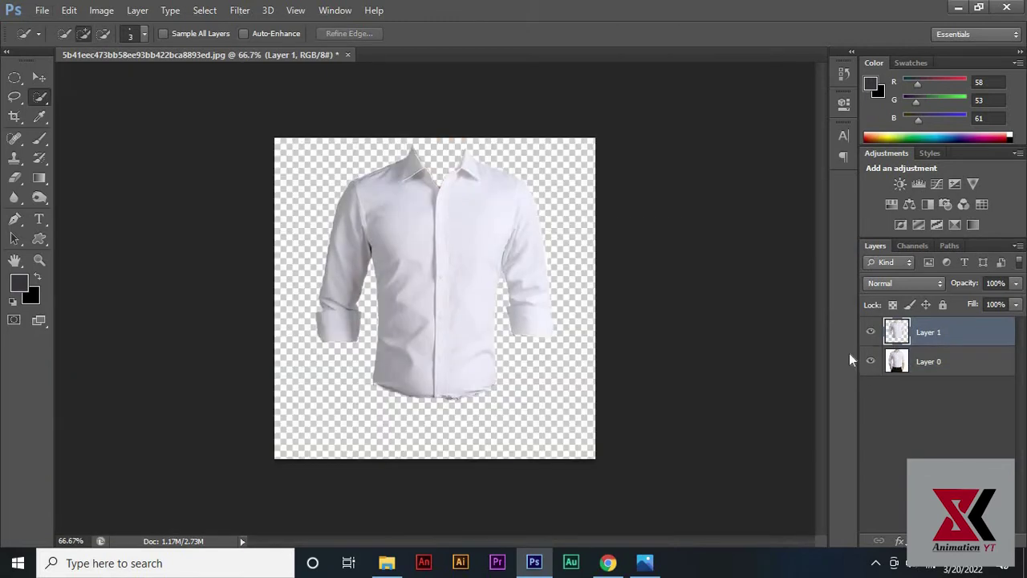
{"action": "left_click", "coordinate": [42, 11]}
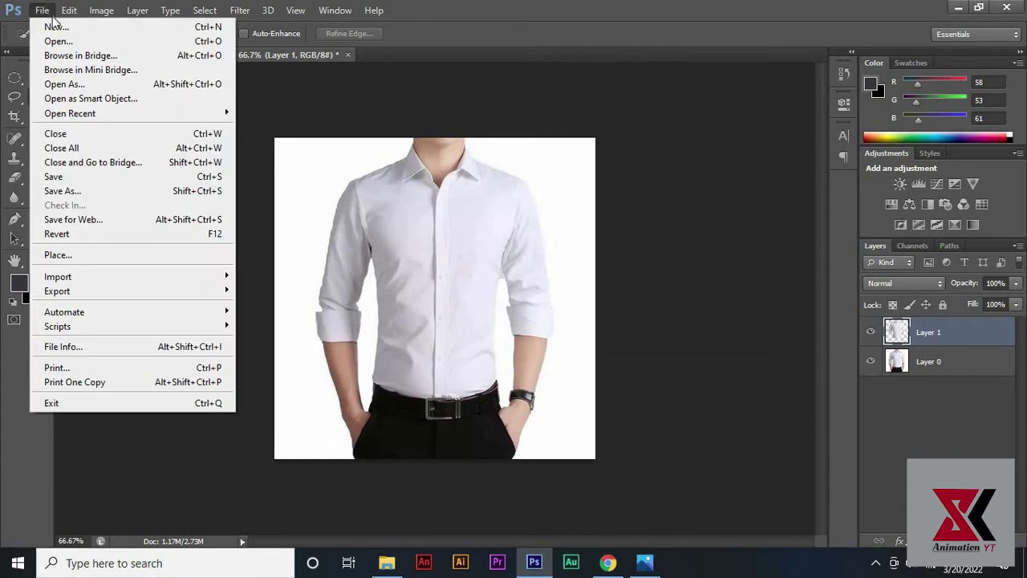
Step: Create a new 640 × 640 px document
{"action": "left_click", "coordinate": [54, 25]}
{"action": "left_click", "coordinate": [378, 195]}
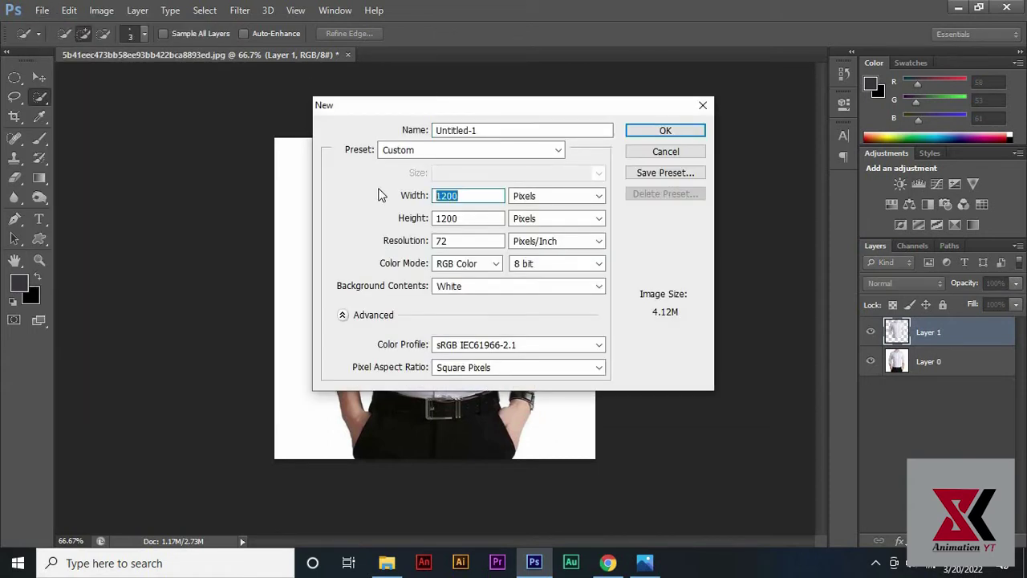
{"action": "key", "text": "BackSpace"}
{"action": "type", "text": "640"}
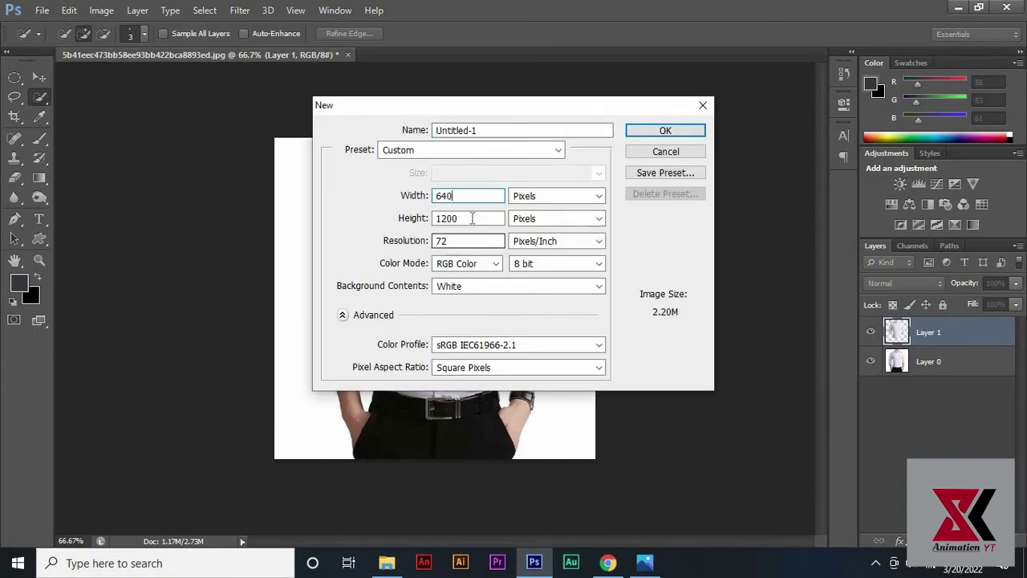
{"action": "key", "text": "Tab"}
{"action": "key", "text": "BackSpace"}
{"action": "type", "text": "640"}
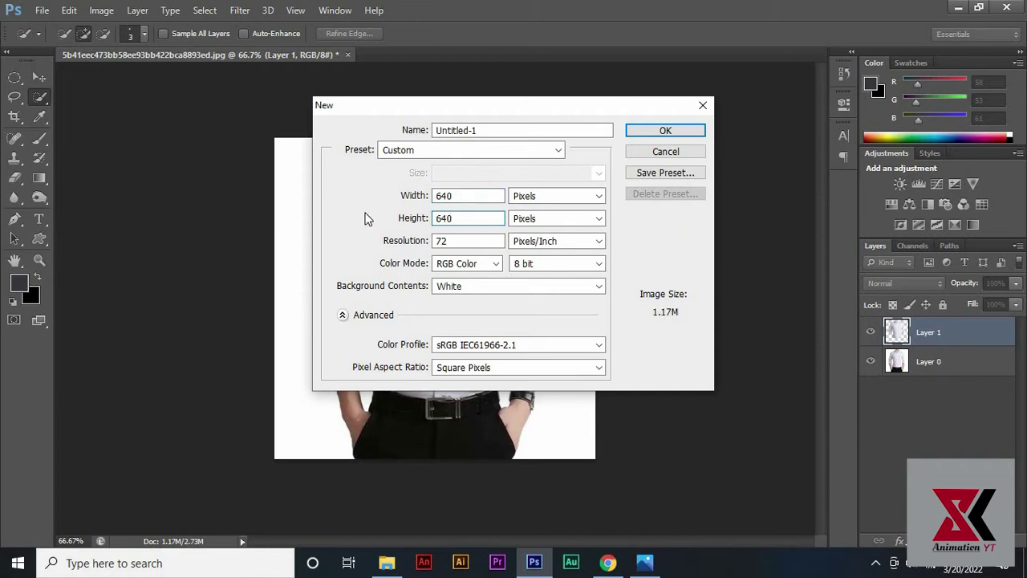
{"action": "left_click", "coordinate": [680, 137]}
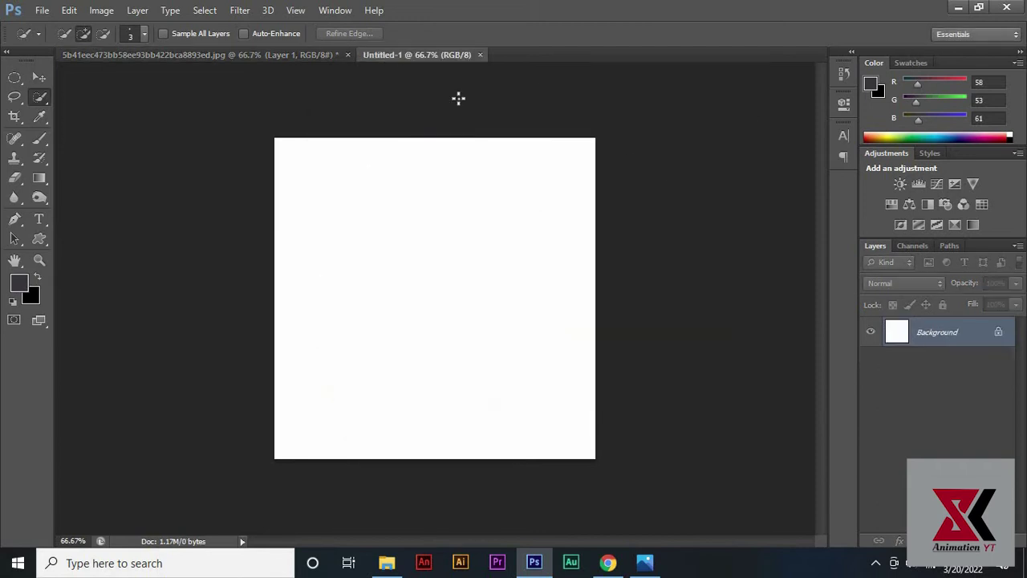
Step: Unlock its background as Layer 0 and drag in the paisley pattern image
{"action": "double_click", "coordinate": [1000, 334]}
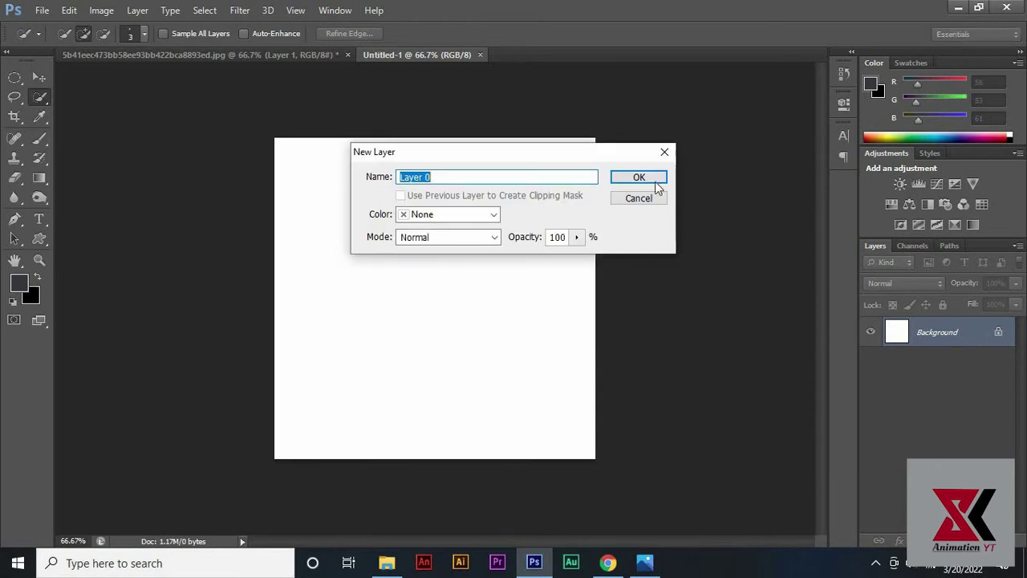
{"action": "left_click", "coordinate": [642, 178]}
{"action": "left_click", "coordinate": [385, 563]}
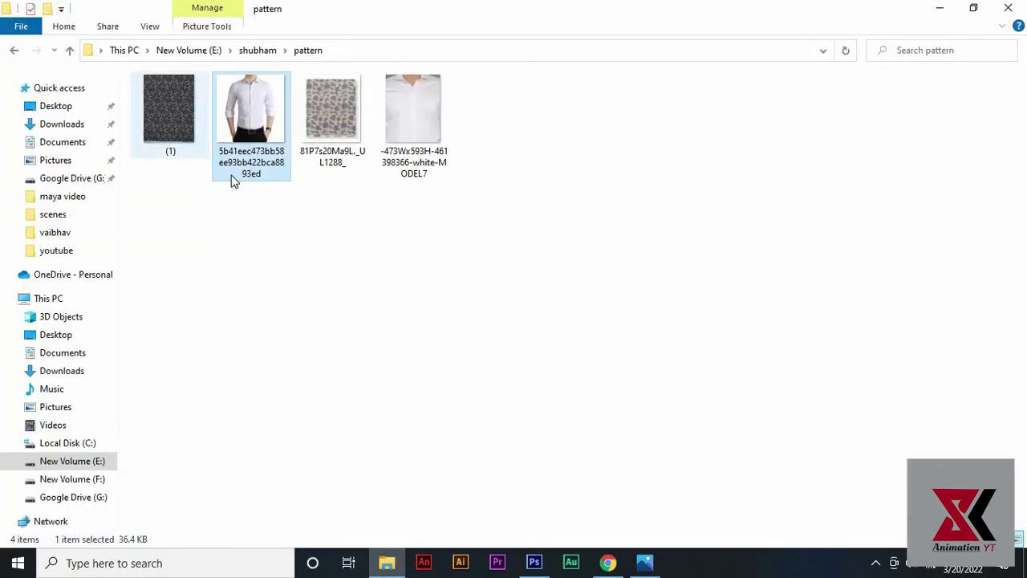
{"action": "mouse_move", "coordinate": [169, 112]}
{"action": "left_mouse_down"}
{"action": "mouse_move", "coordinate": [521, 484]}
{"action": "mouse_move", "coordinate": [561, 506]}
{"action": "mouse_move", "coordinate": [428, 245]}
{"action": "left_mouse_up"}
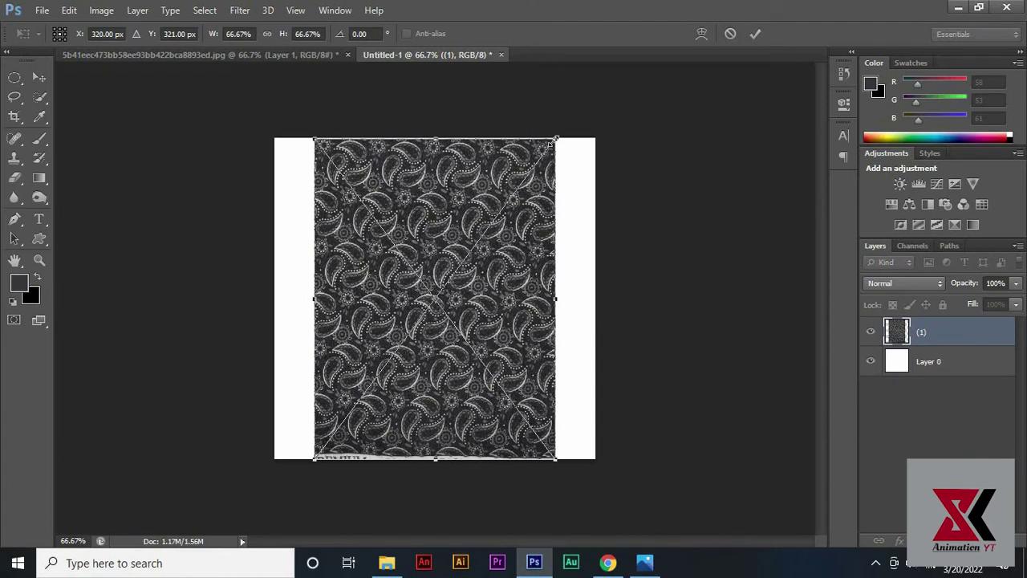
Step: Scale the placed paisley to fill the canvas and define it as Pattern 5
{"action": "left_click_drag", "start_coordinate": [638, 127], "coordinate": [647, 135]}
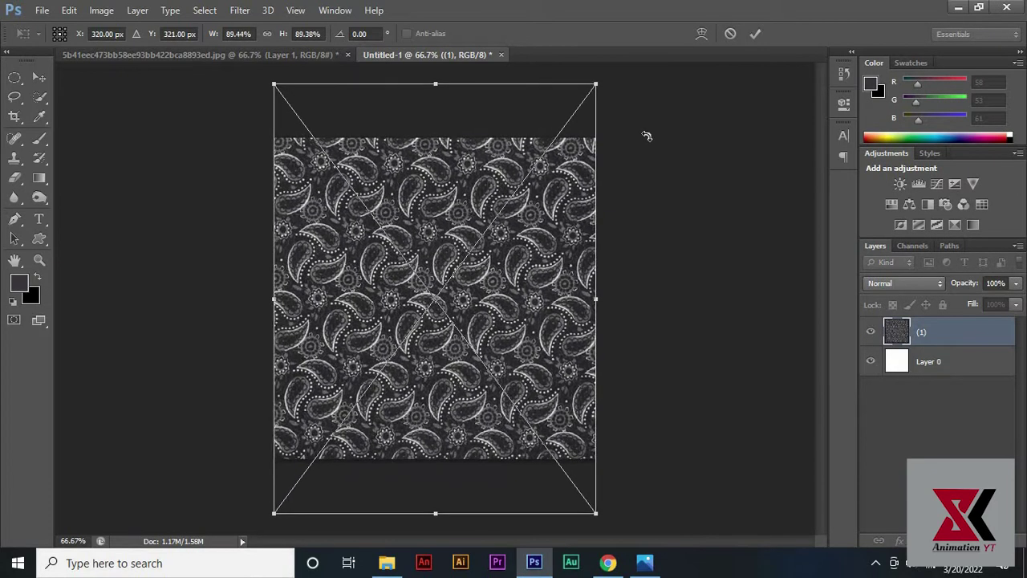
{"action": "key", "text": "Return"}
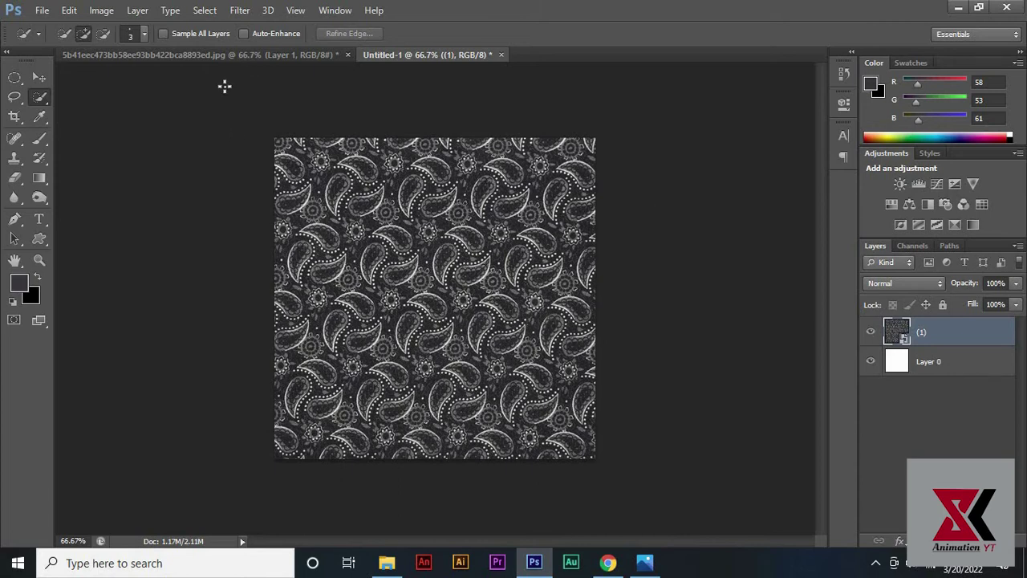
{"action": "left_click", "coordinate": [69, 9]}
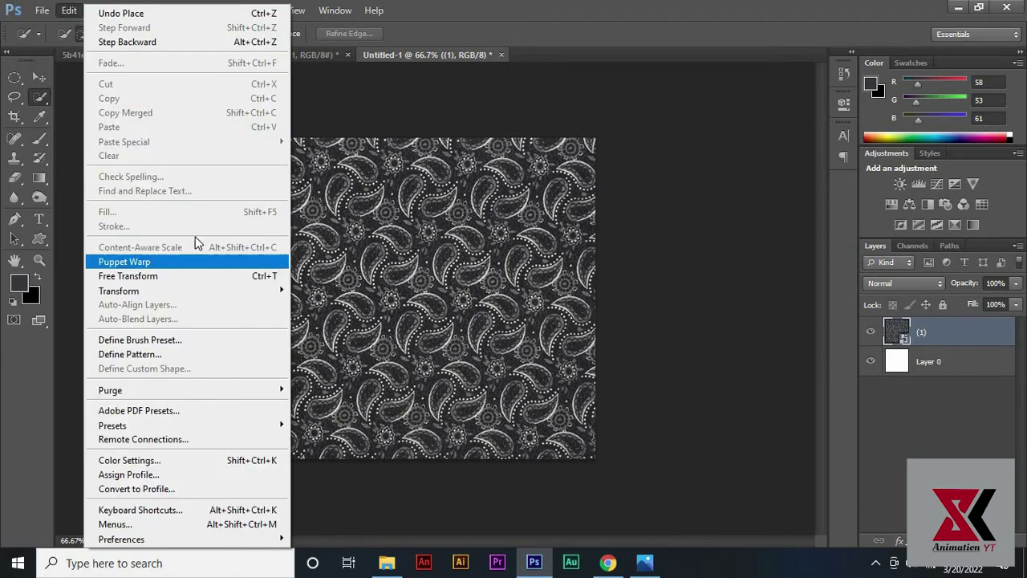
{"action": "left_click", "coordinate": [204, 355]}
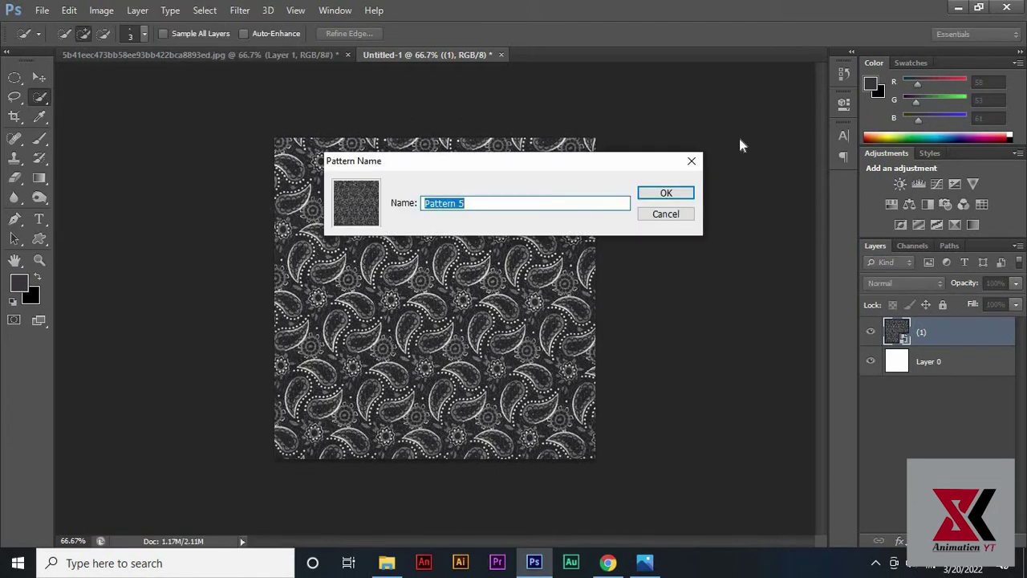
{"action": "left_click", "coordinate": [673, 195]}
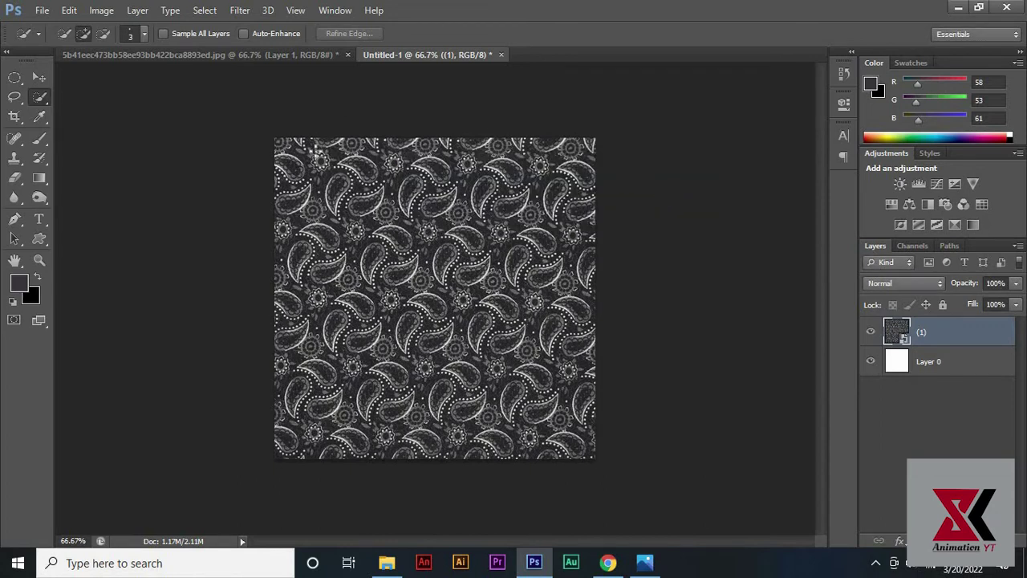
Step: Create a new 1200 × 1200 px document and unlock its background as Layer 0
{"action": "left_click", "coordinate": [43, 11]}
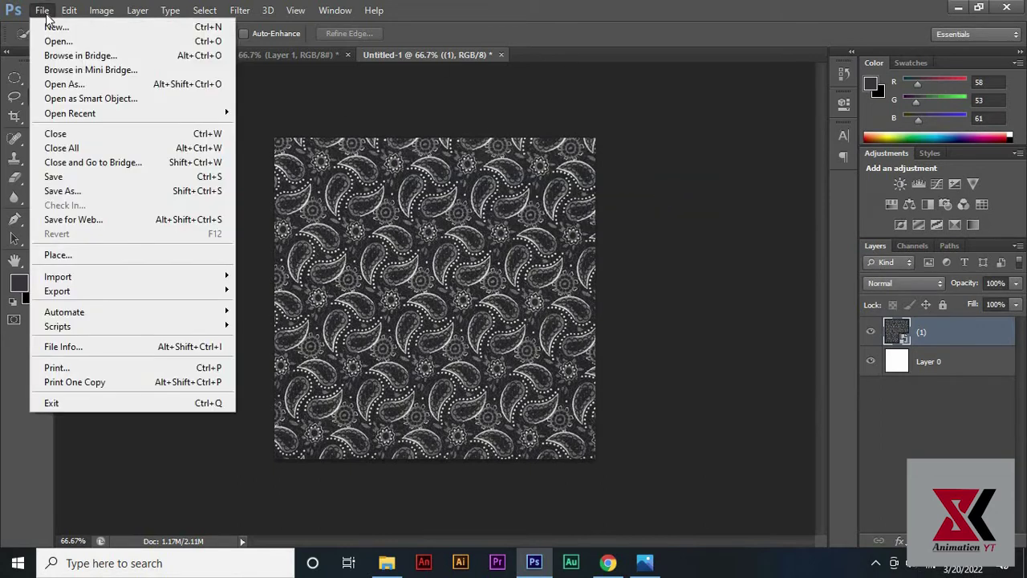
{"action": "left_click", "coordinate": [54, 26]}
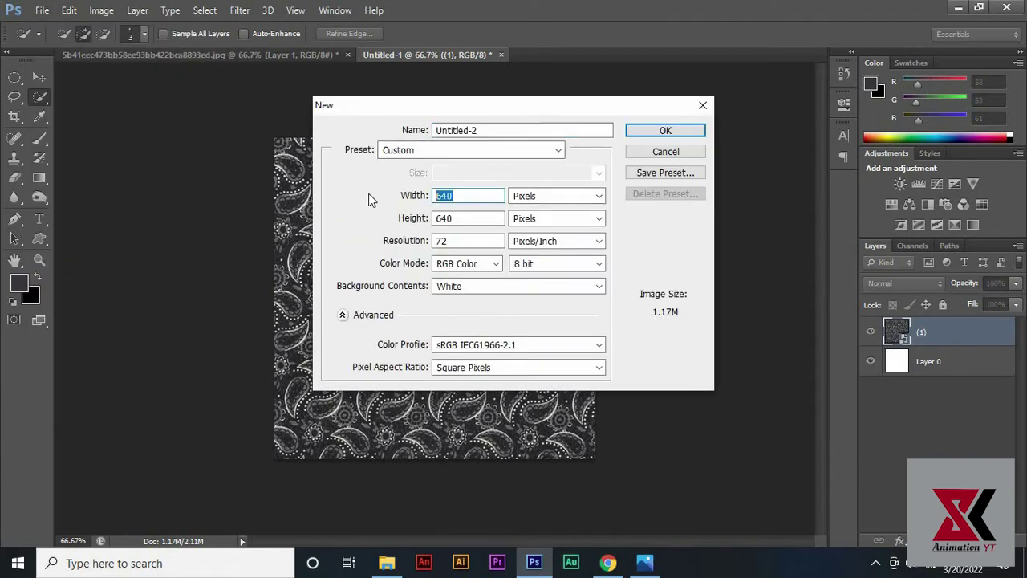
{"action": "key", "text": "BackSpace"}
{"action": "type", "text": "120"}
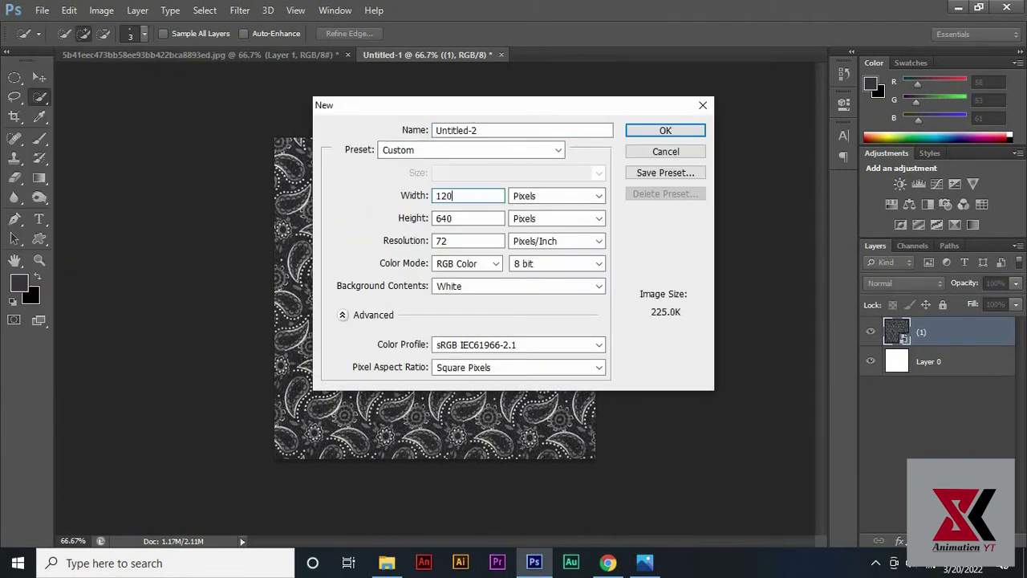
{"action": "type", "text": "0"}
{"action": "key", "text": "Tab"}
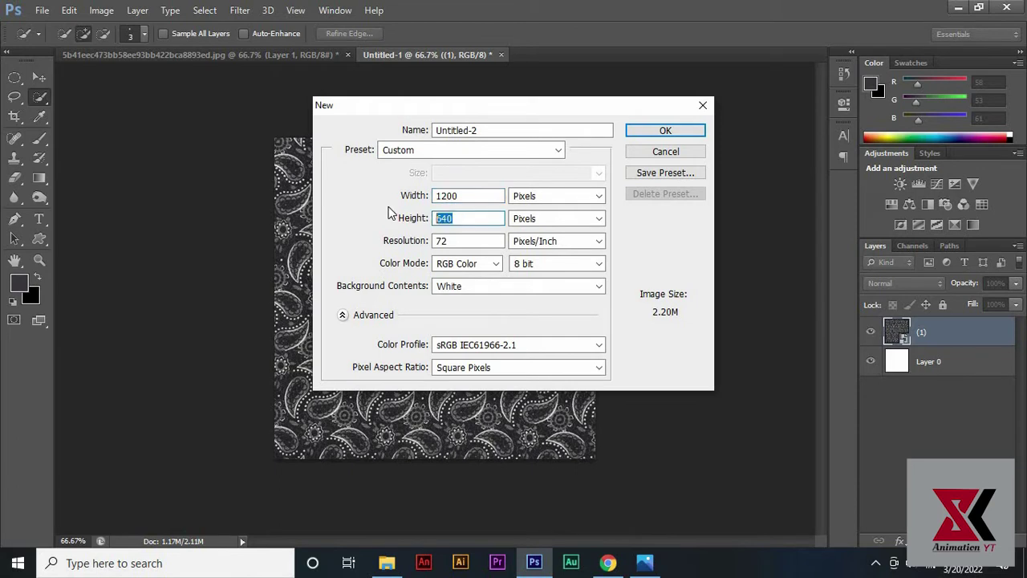
{"action": "type", "text": "1200"}
{"action": "key", "text": "Return"}
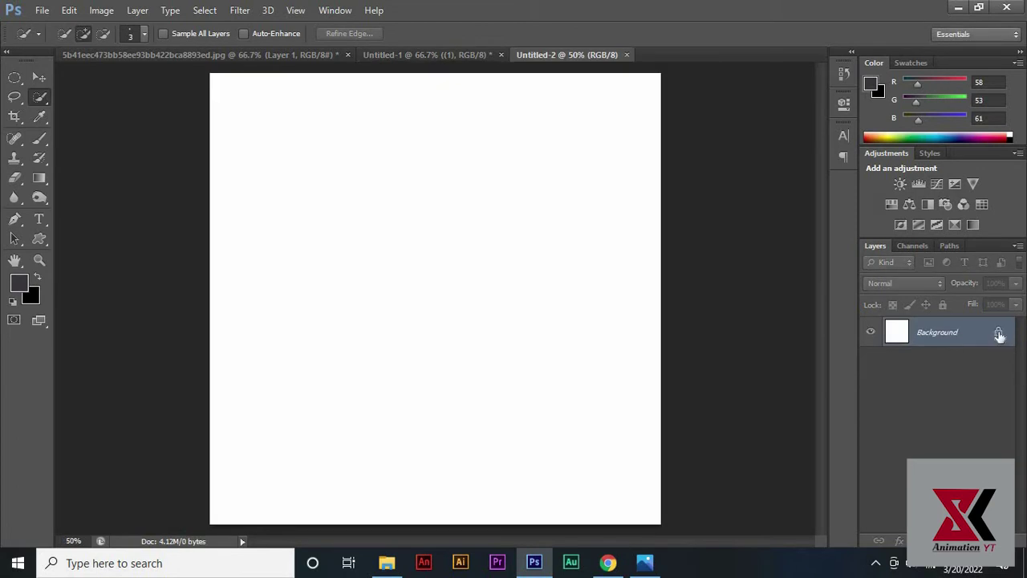
{"action": "double_click", "coordinate": [998, 332]}
{"action": "left_click", "coordinate": [638, 175]}
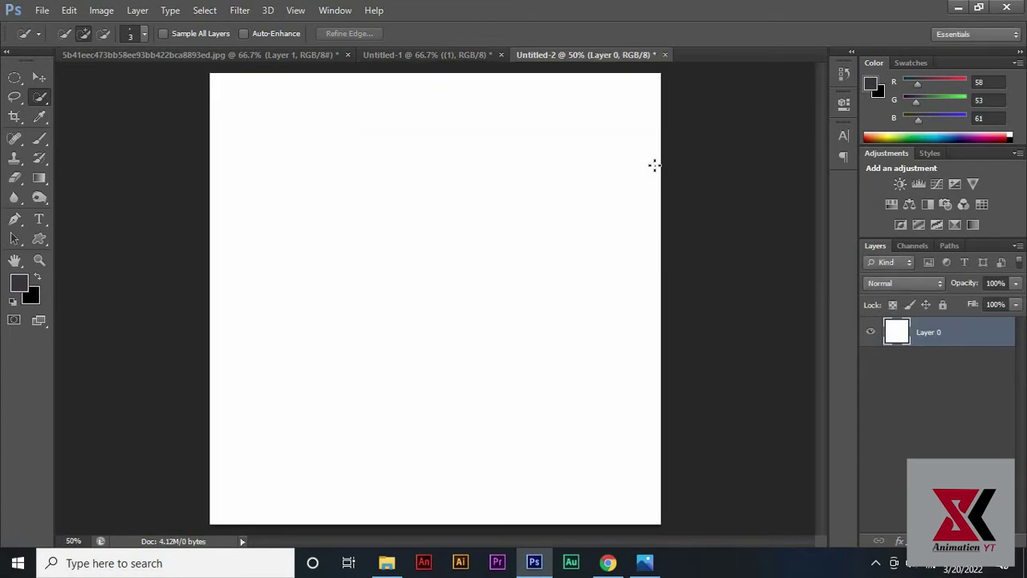
Step: Fill Layer 0 with the saved paisley pattern and select the whole canvas
{"action": "key", "text": "shift+F5"}
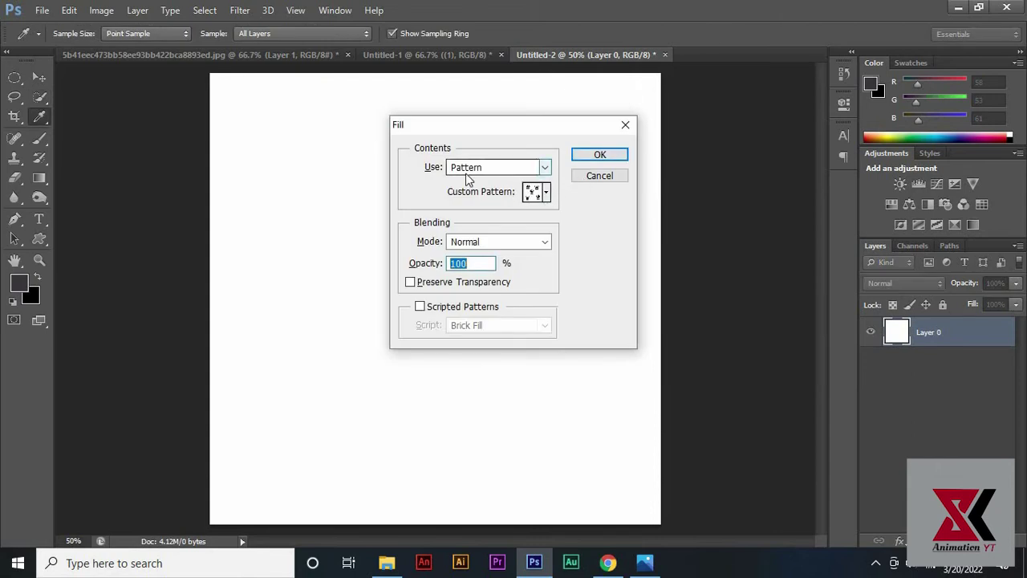
{"action": "left_click", "coordinate": [544, 167]}
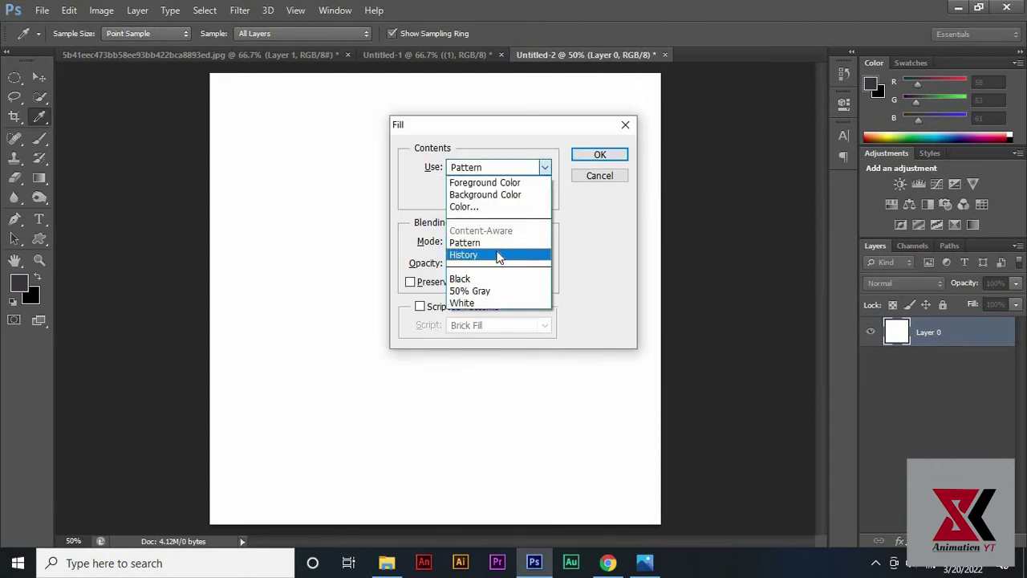
{"action": "left_click", "coordinate": [550, 216]}
{"action": "left_click", "coordinate": [546, 191]}
{"action": "left_click", "coordinate": [534, 251]}
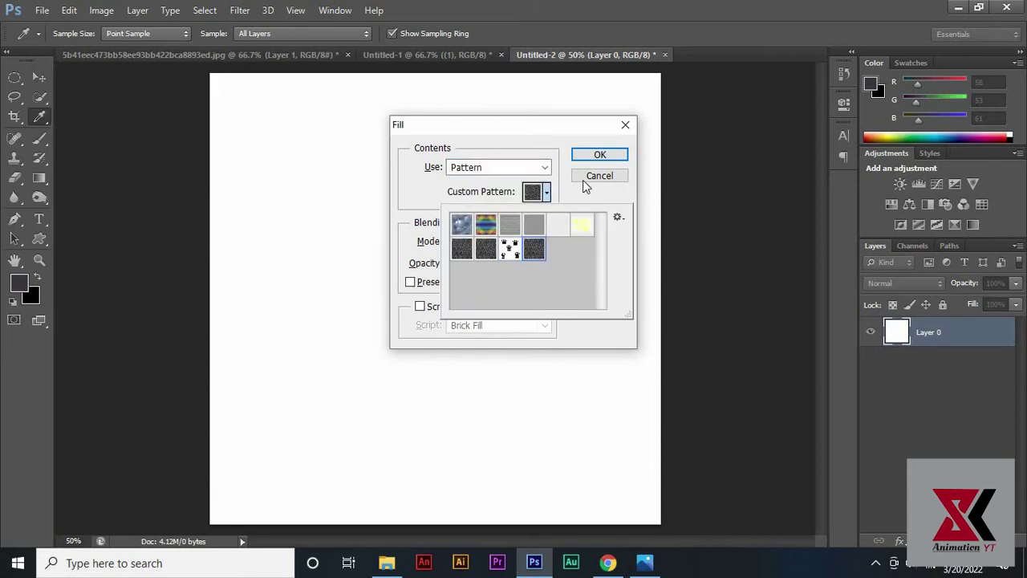
{"action": "left_click", "coordinate": [600, 154]}
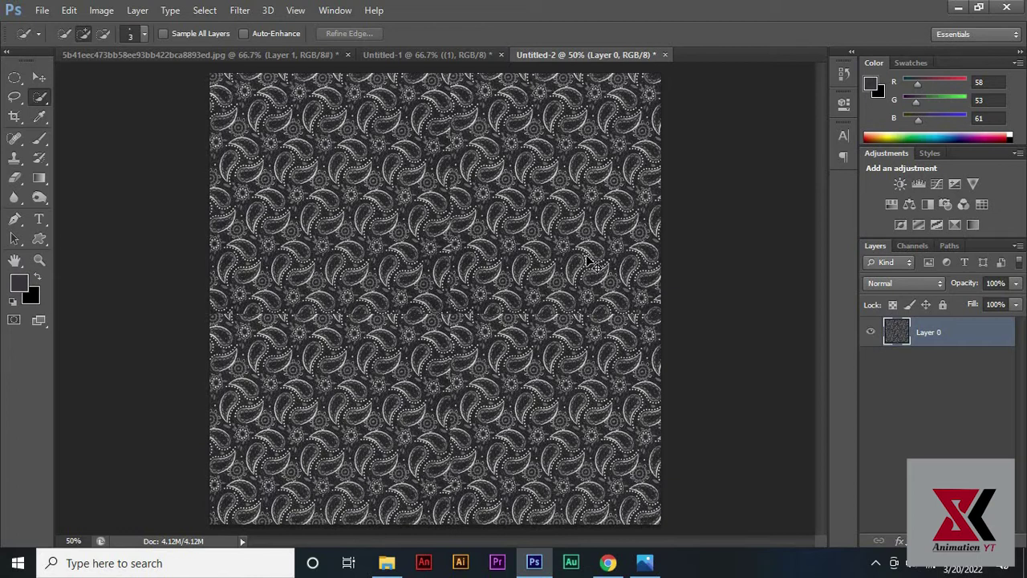
{"action": "key", "text": "ctrl+a"}
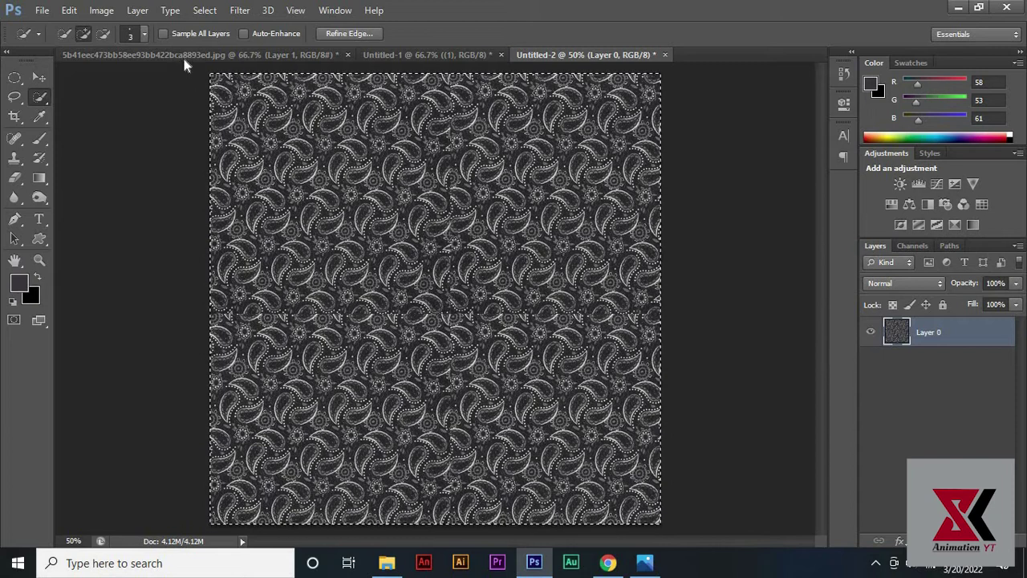
Step: Paste the paisley into the shirt photo as Layer 2, scale it over the image, and load the shirt selection
{"action": "left_click", "coordinate": [183, 56]}
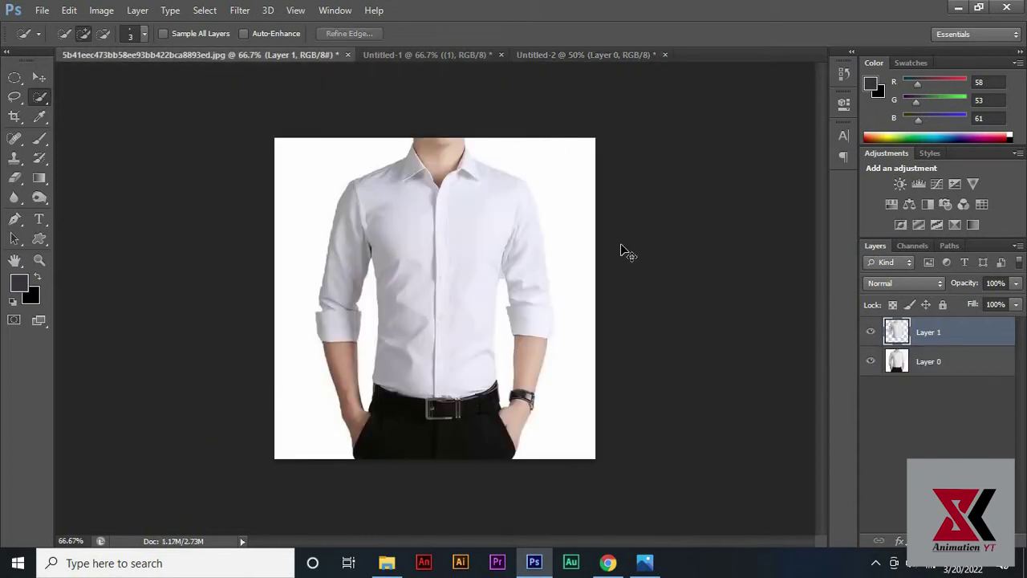
{"action": "key", "text": "ctrl+v"}
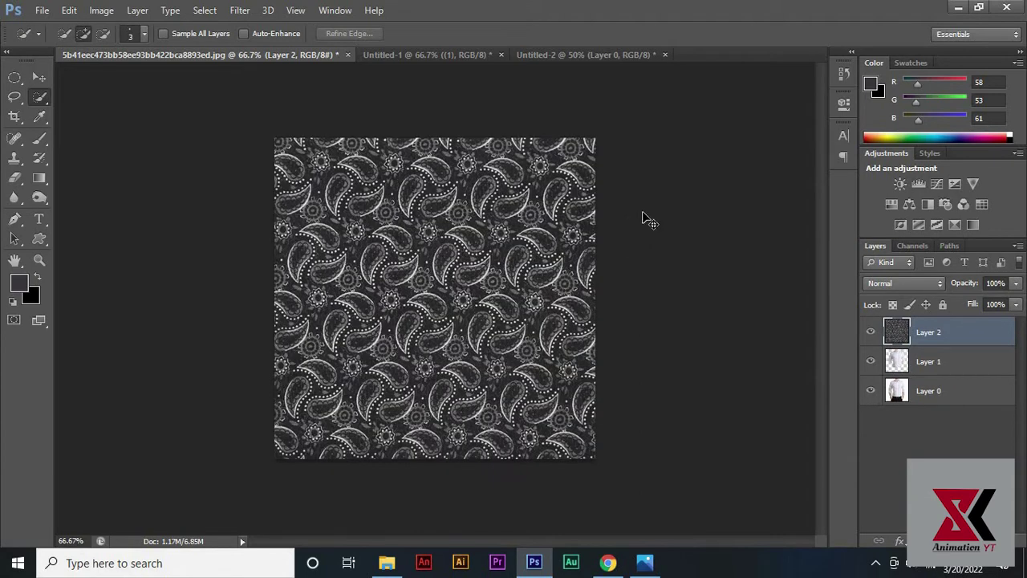
{"action": "key", "text": "ctrl+t"}
{"action": "scroll", "coordinate": [507, 389], "scroll_direction": "down", "scroll_amount": 7}
{"action": "scroll", "coordinate": [507, 389], "scroll_direction": "up", "scroll_amount": 5}
{"action": "left_click_drag", "start_coordinate": [573, 438], "coordinate": [516, 378]}
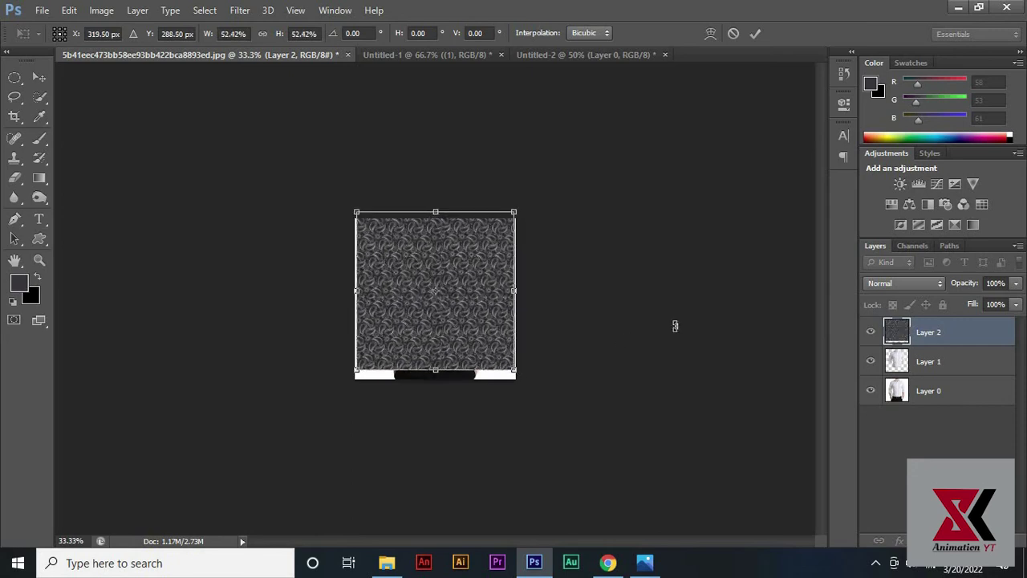
{"action": "key", "text": "Return"}
{"action": "key", "text": "w"}
{"action": "left_click", "coordinate": [899, 365], "text": "ctrl"}
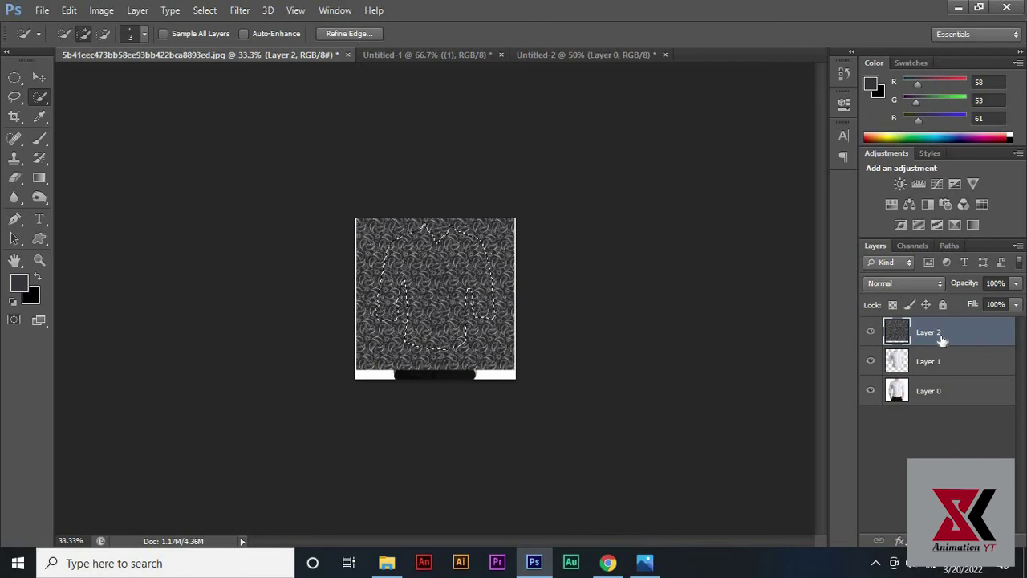
Step: Copy the shirt-shaped paisley onto Layer 3 and hide Layer 2
{"action": "key", "text": "ctrl+j"}
{"action": "left_click", "coordinate": [871, 361]}
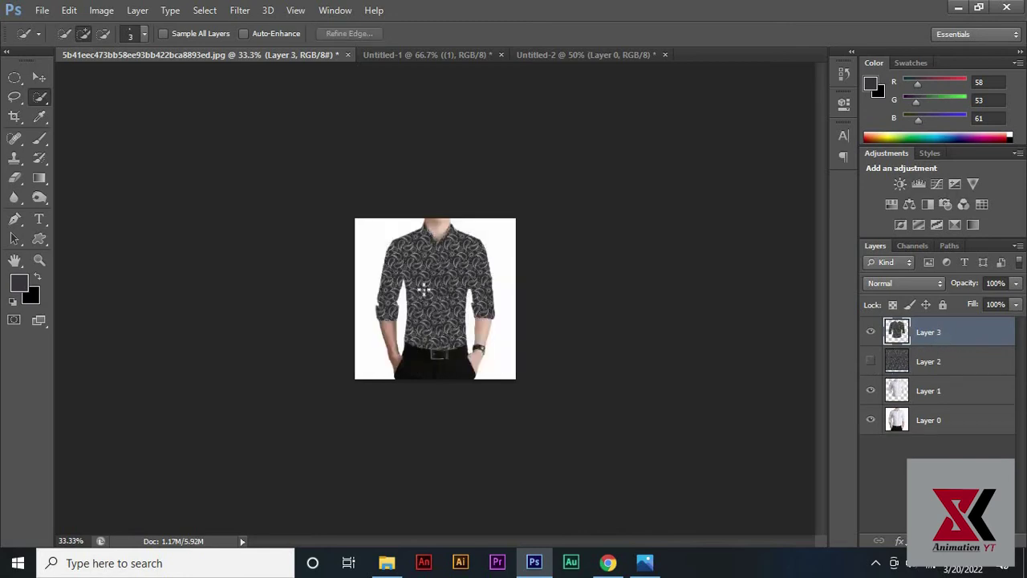
{"action": "scroll", "coordinate": [423, 287], "scroll_direction": "up", "scroll_amount": 2}
{"action": "scroll", "coordinate": [424, 286], "scroll_direction": "up", "scroll_amount": 3}
{"action": "scroll", "coordinate": [423, 283], "scroll_direction": "down", "scroll_amount": 2}
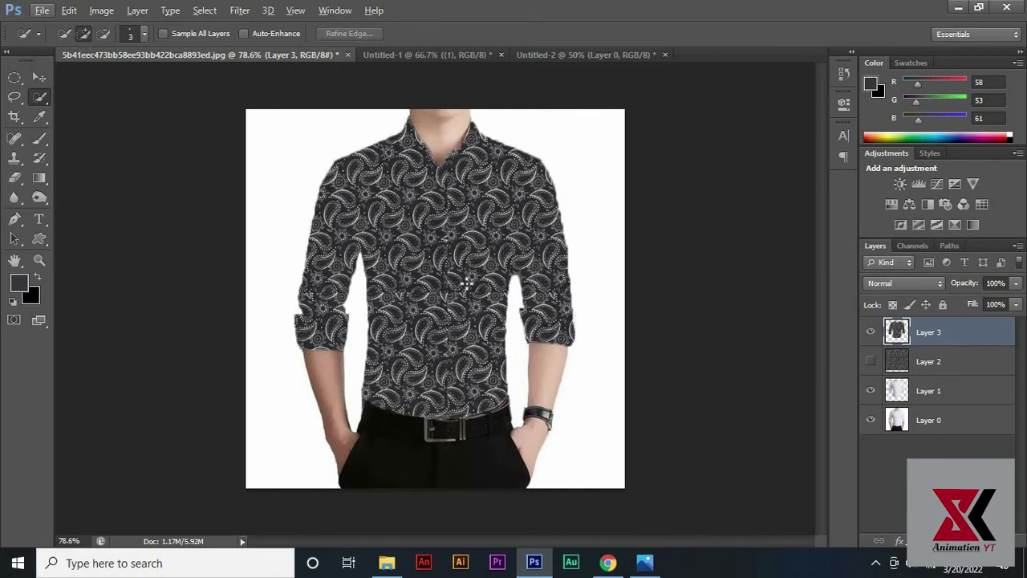
{"action": "scroll", "coordinate": [475, 280], "scroll_direction": "down", "scroll_amount": 1}
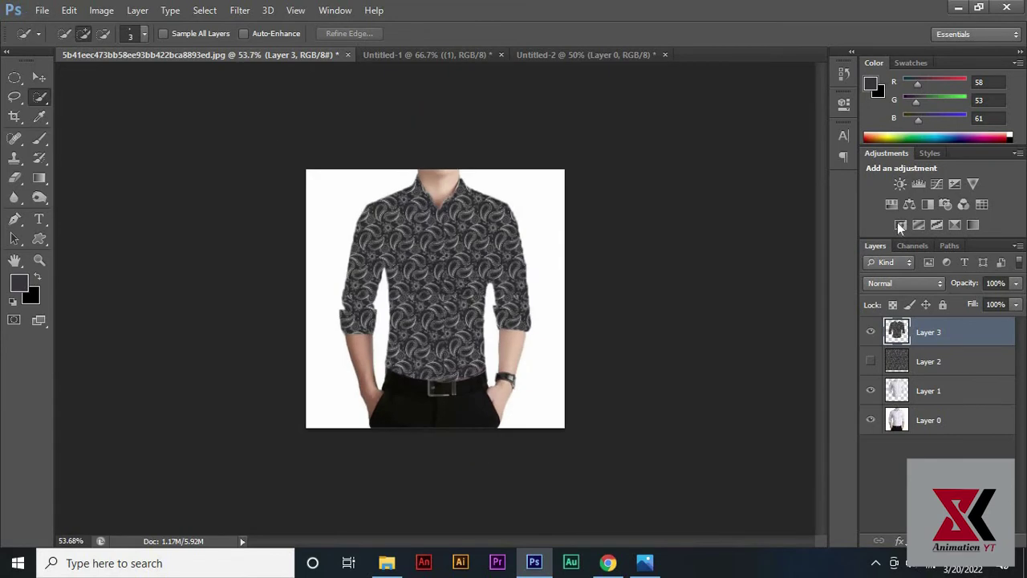
Step: Set Layer 3's blend mode to Linear Burn after trying Lighten
{"action": "left_click", "coordinate": [912, 284]}
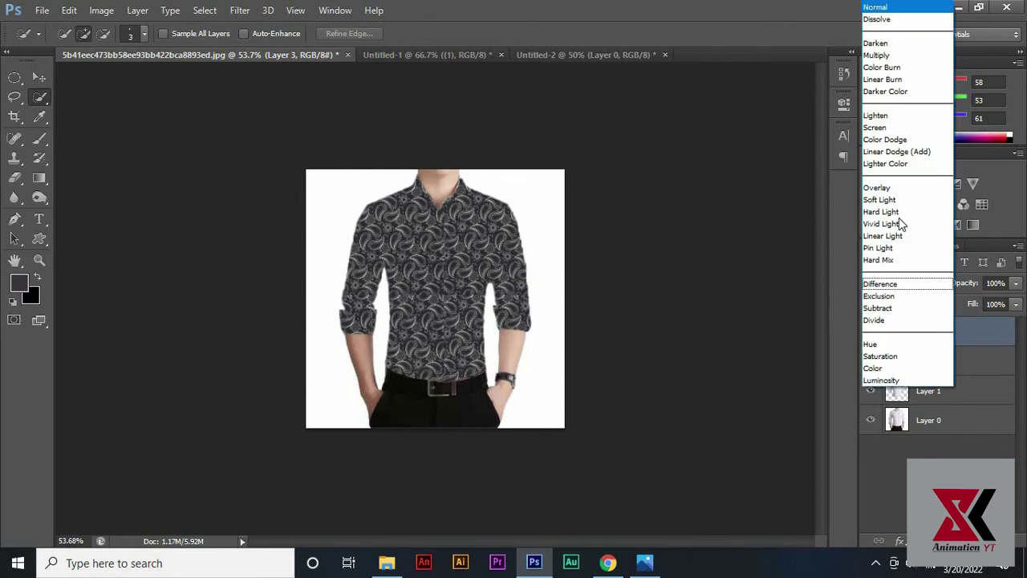
{"action": "left_click", "coordinate": [887, 116]}
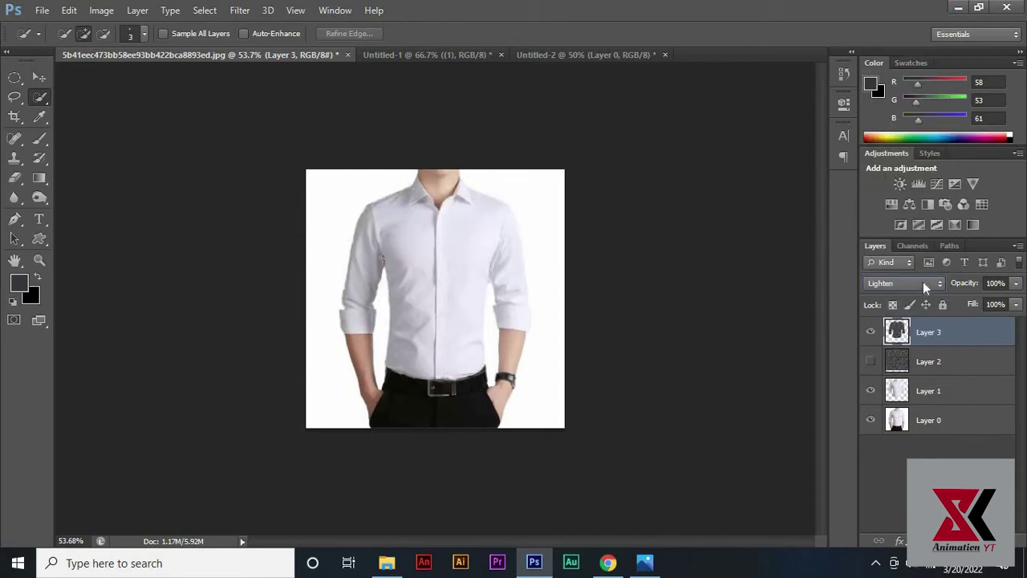
{"action": "left_click", "coordinate": [923, 282]}
{"action": "left_click", "coordinate": [891, 79]}
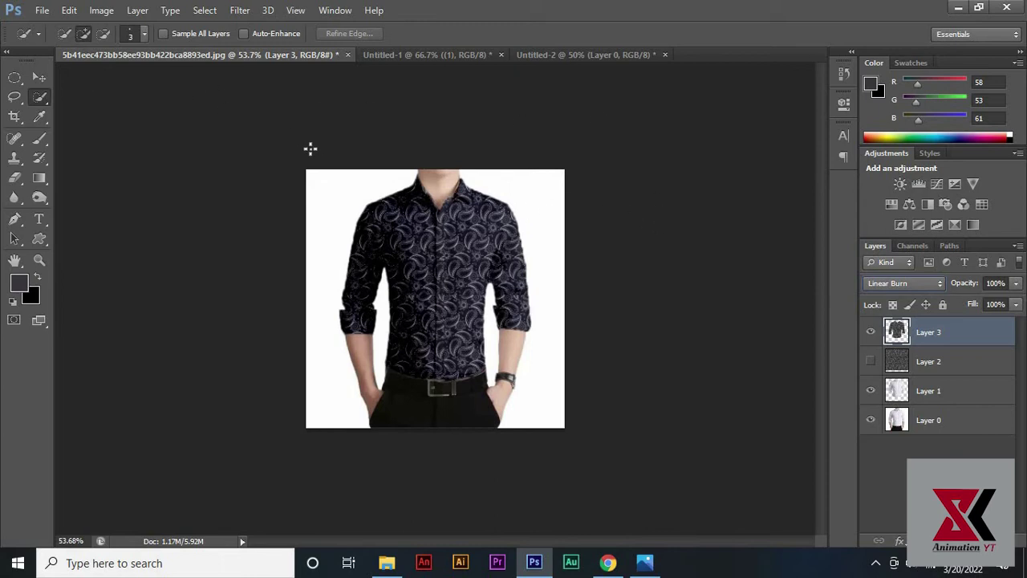
{"action": "left_click", "coordinate": [42, 9]}
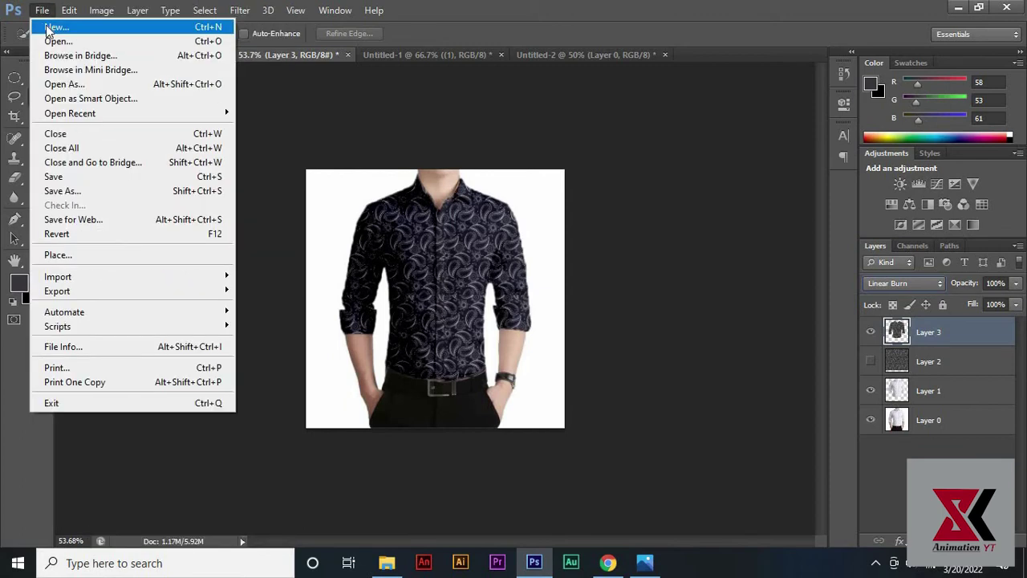
Step: Create the 640 × 640 px Untitled-3 document and unlock its background as Layer 0
{"action": "left_click", "coordinate": [36, 25]}
{"action": "double_click", "coordinate": [465, 195]}
{"action": "type", "text": "6"}
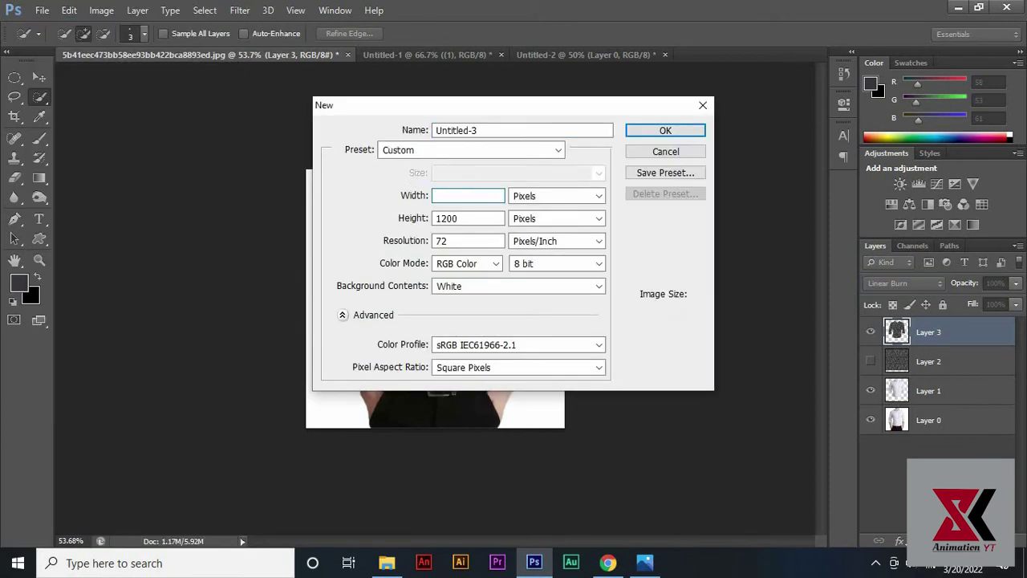
{"action": "type", "text": "40"}
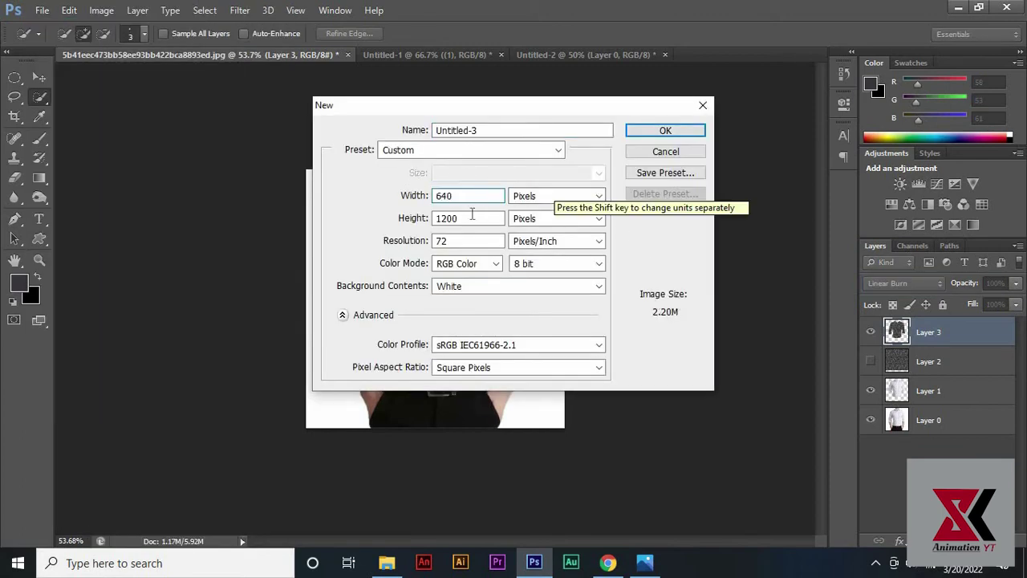
{"action": "key", "text": "Tab"}
{"action": "type", "text": "640"}
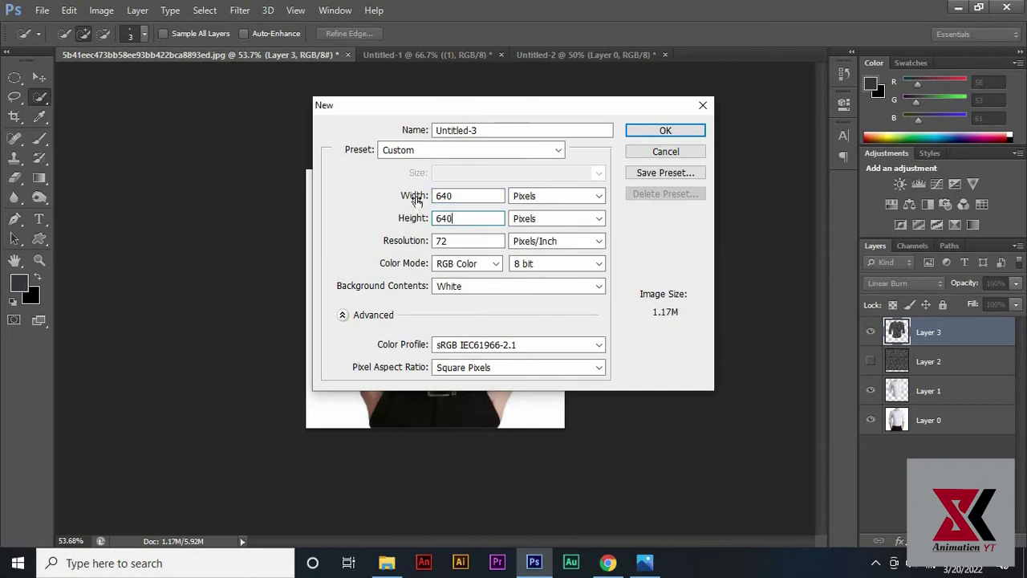
{"action": "left_click", "coordinate": [664, 131]}
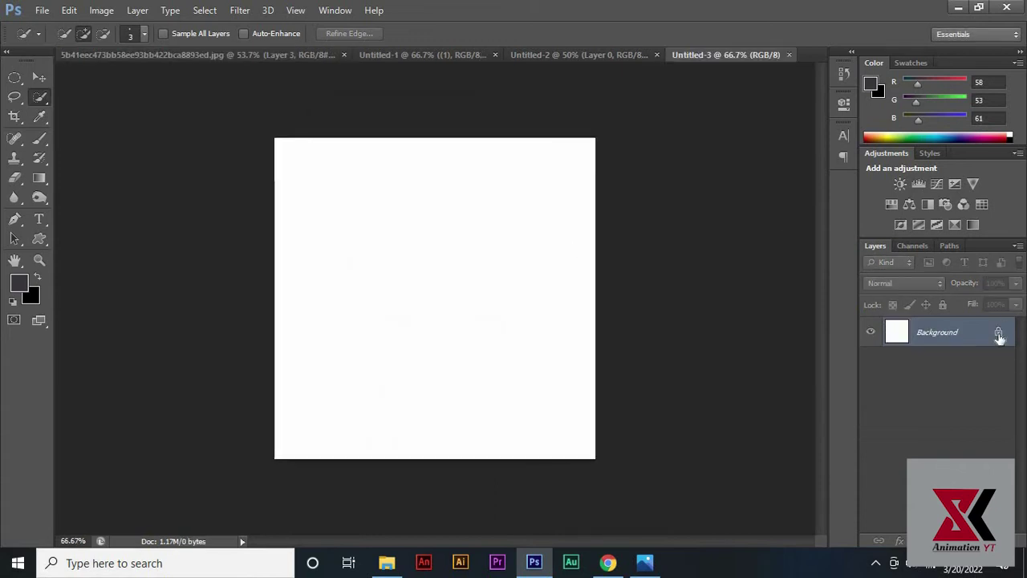
{"action": "double_click", "coordinate": [995, 337]}
{"action": "left_click", "coordinate": [637, 177]}
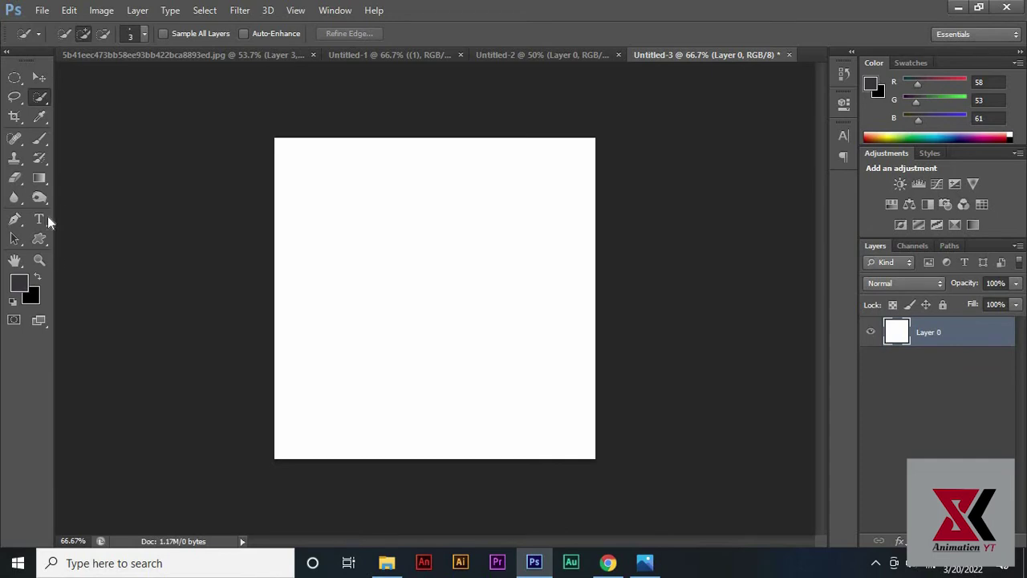
Step: Pick the crown in the Custom Shape Tool and draw it at the canvas top-left as Shape 1
{"action": "left_click", "coordinate": [43, 238]}
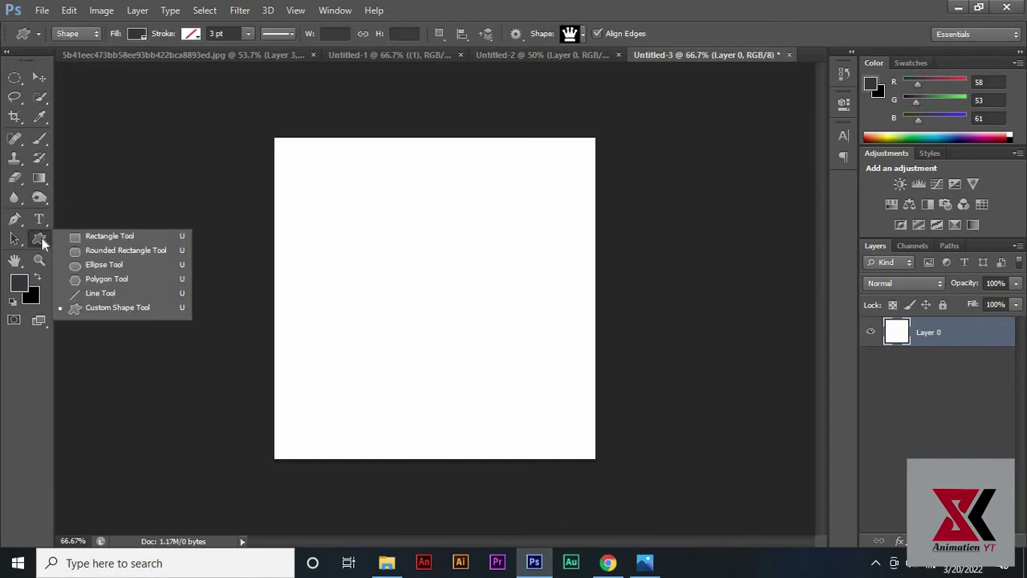
{"action": "left_click", "coordinate": [111, 307]}
{"action": "left_click", "coordinate": [582, 33]}
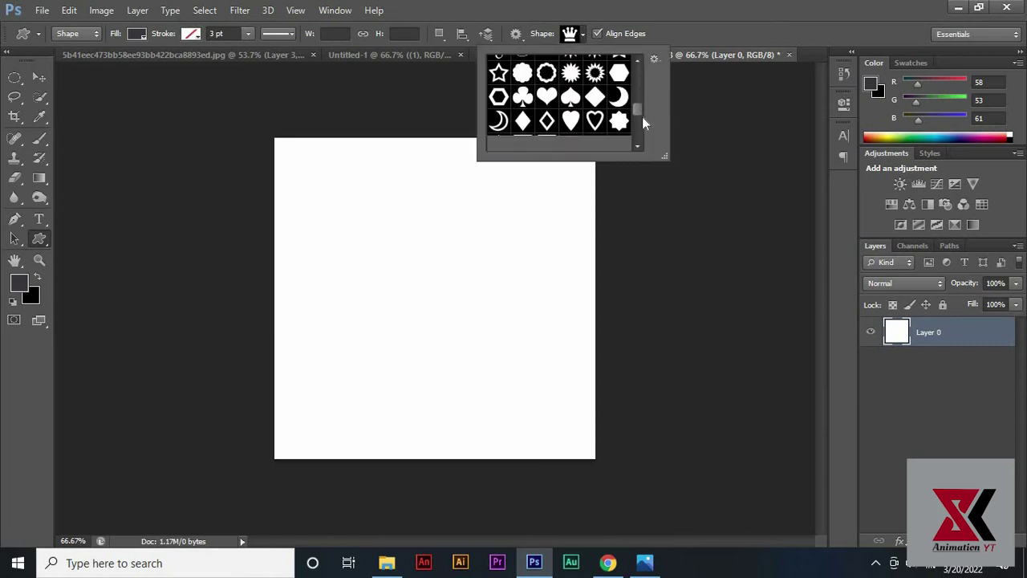
{"action": "left_click_drag", "start_coordinate": [642, 116], "coordinate": [647, 96]}
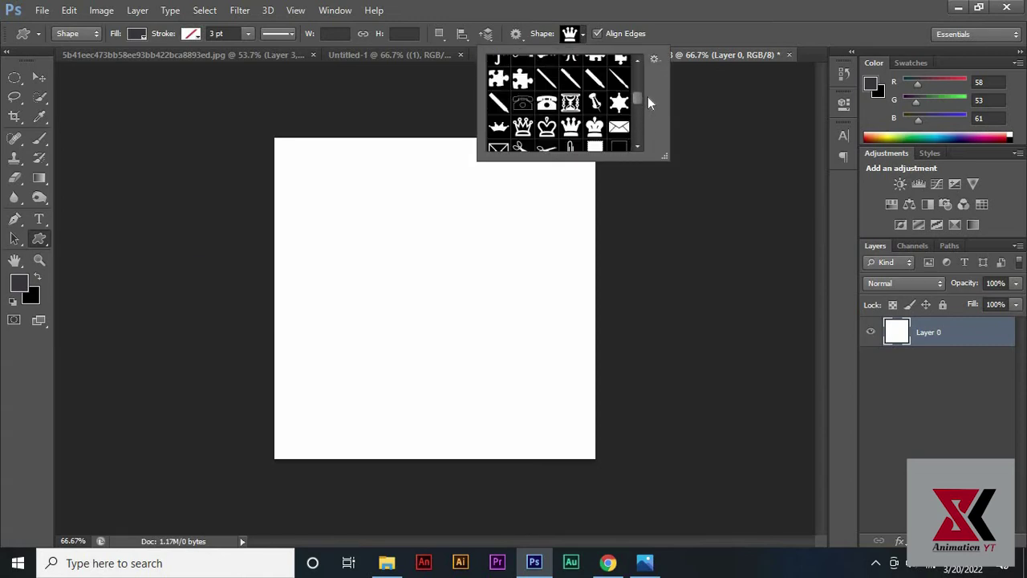
{"action": "scroll", "coordinate": [647, 96], "scroll_direction": "up", "scroll_amount": 1}
{"action": "mouse_move", "coordinate": [639, 96]}
{"action": "left_mouse_down"}
{"action": "mouse_move", "coordinate": [641, 118]}
{"action": "mouse_move", "coordinate": [643, 87]}
{"action": "left_mouse_up"}
{"action": "scroll", "coordinate": [644, 97], "scroll_direction": "down", "scroll_amount": 3}
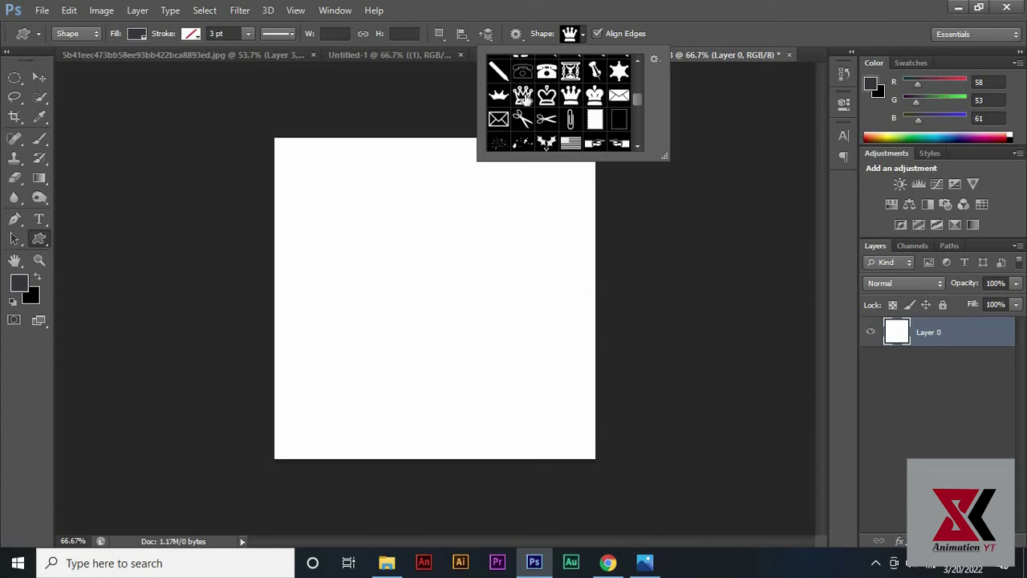
{"action": "left_click", "coordinate": [571, 96]}
{"action": "left_click_drag", "start_coordinate": [292, 152], "coordinate": [377, 187]}
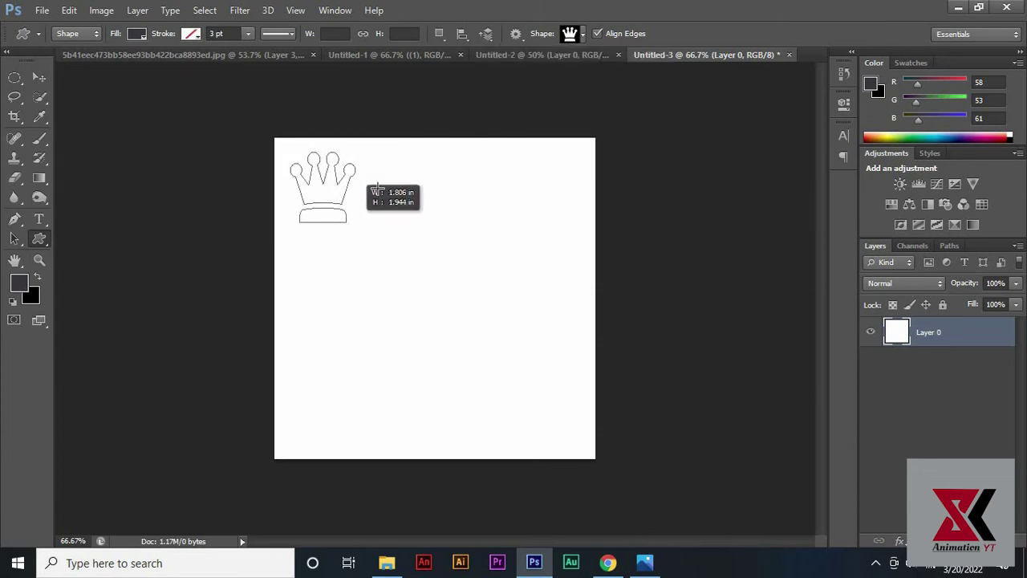
{"action": "left_click", "coordinate": [138, 33]}
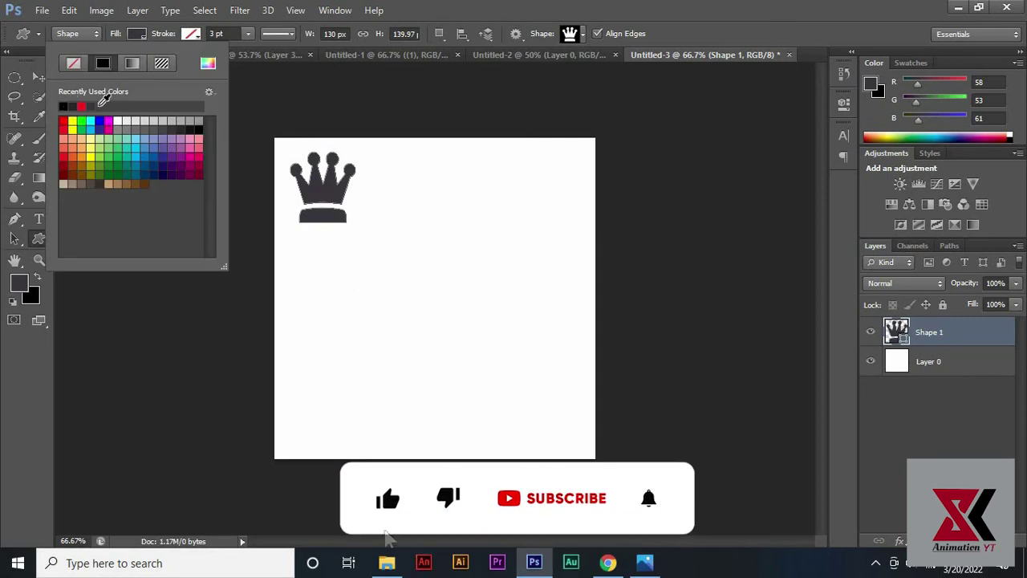
Step: Set the crown fill to black and draw eleven more crowns of varied sizes across the canvas
{"action": "left_click", "coordinate": [99, 105]}
{"action": "left_click_drag", "start_coordinate": [360, 236], "coordinate": [426, 321]}
{"action": "left_click_drag", "start_coordinate": [289, 353], "coordinate": [369, 443]}
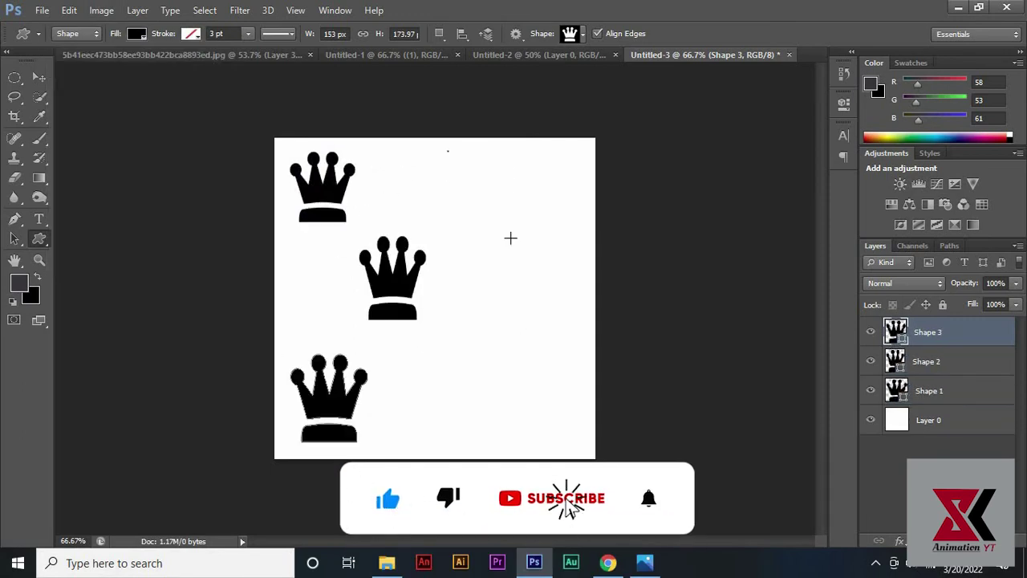
{"action": "left_click_drag", "start_coordinate": [511, 238], "coordinate": [514, 239]}
{"action": "left_click_drag", "start_coordinate": [514, 244], "coordinate": [586, 341]}
{"action": "left_click_drag", "start_coordinate": [456, 358], "coordinate": [528, 454]}
{"action": "left_click_drag", "start_coordinate": [463, 280], "coordinate": [489, 319]}
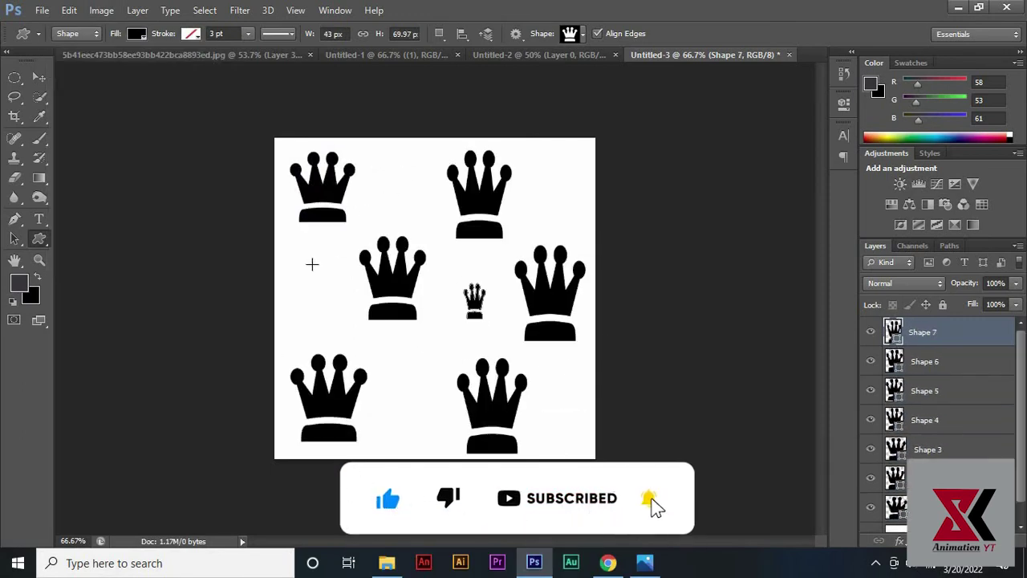
{"action": "left_click_drag", "start_coordinate": [312, 264], "coordinate": [343, 317]}
{"action": "left_click_drag", "start_coordinate": [547, 170], "coordinate": [569, 211]}
{"action": "left_click_drag", "start_coordinate": [382, 165], "coordinate": [409, 201]}
{"action": "left_click_drag", "start_coordinate": [395, 380], "coordinate": [422, 424]}
{"action": "left_click_drag", "start_coordinate": [547, 396], "coordinate": [582, 438]}
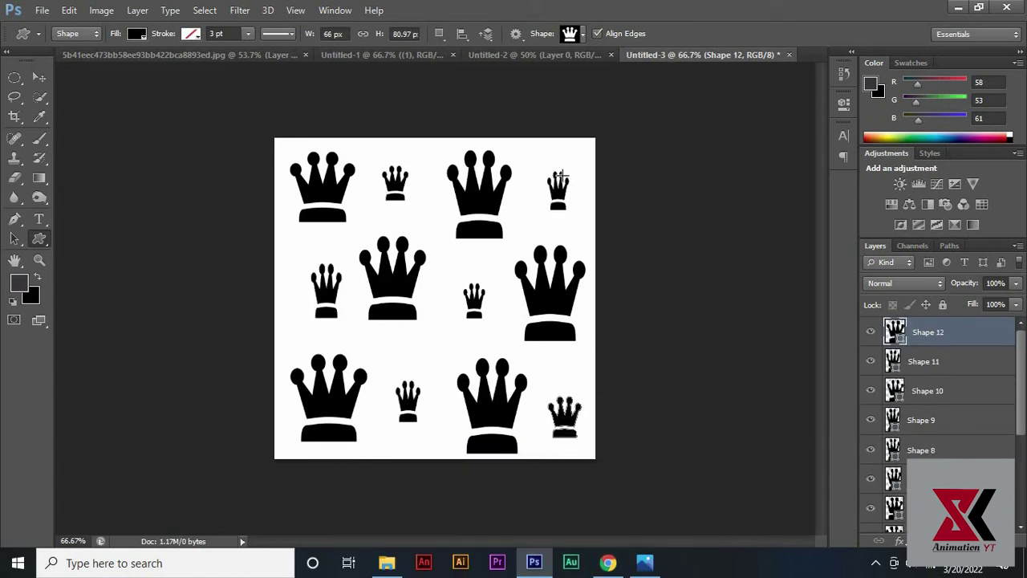
{"action": "left_click", "coordinate": [69, 10]}
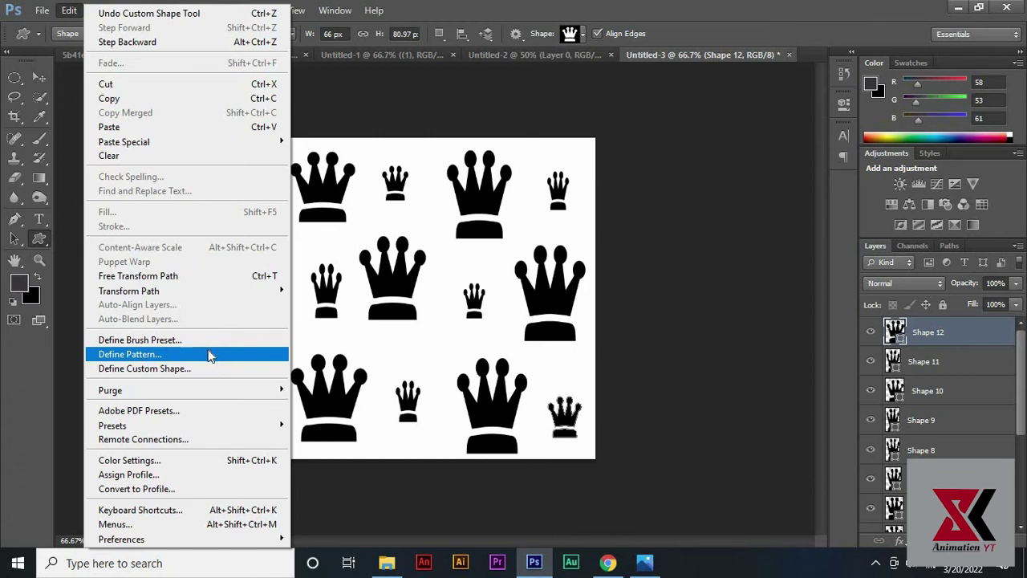
Step: Save the crown canvas as a new custom pattern
{"action": "left_click", "coordinate": [208, 356]}
{"action": "left_click", "coordinate": [676, 191]}
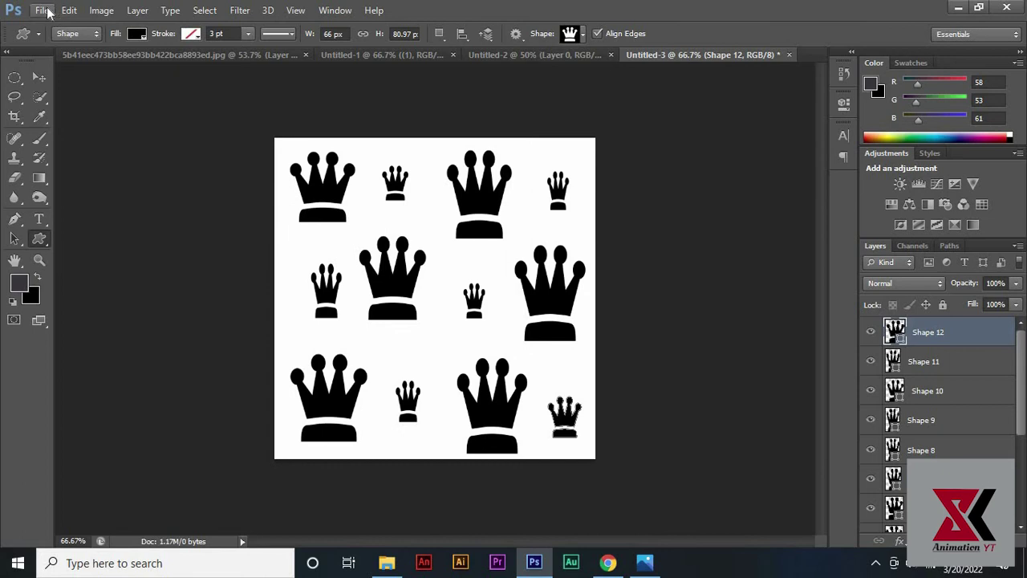
{"action": "key", "text": "ctrl+n"}
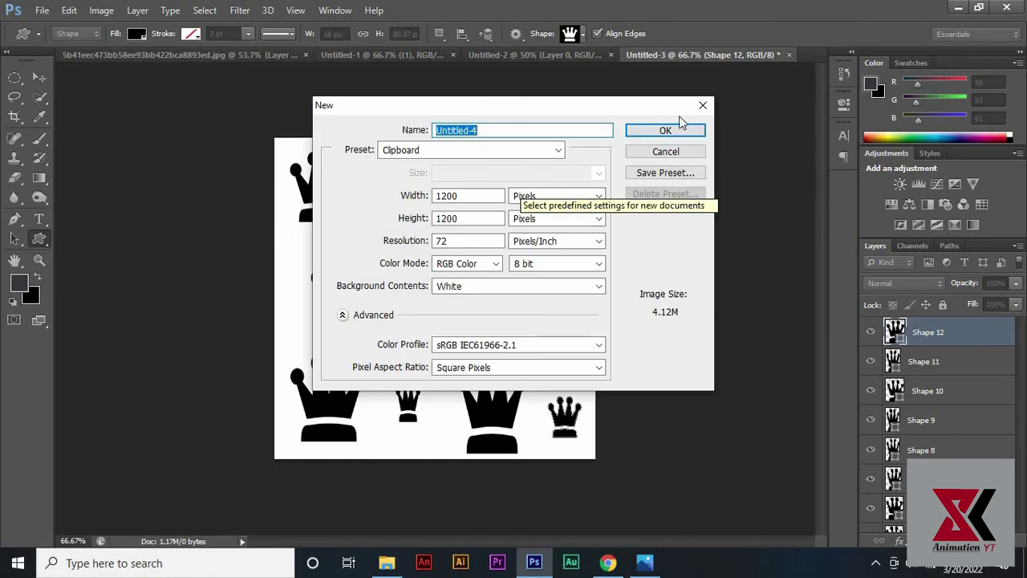
{"action": "left_click", "coordinate": [703, 105]}
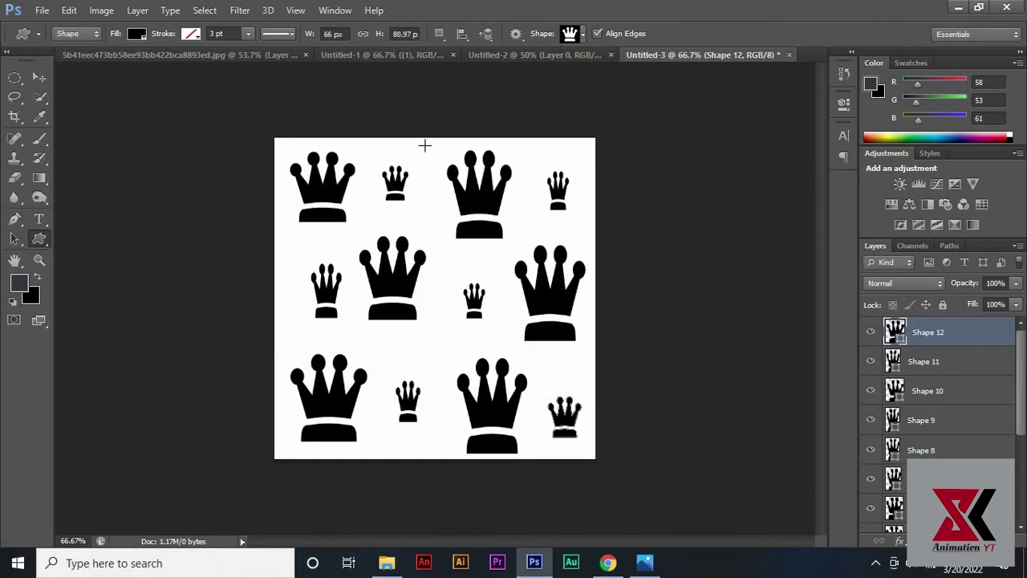
Step: Create a blank 1200×1200 px document, Untitled-4, and unlock its background as Layer 0
{"action": "left_click", "coordinate": [40, 10]}
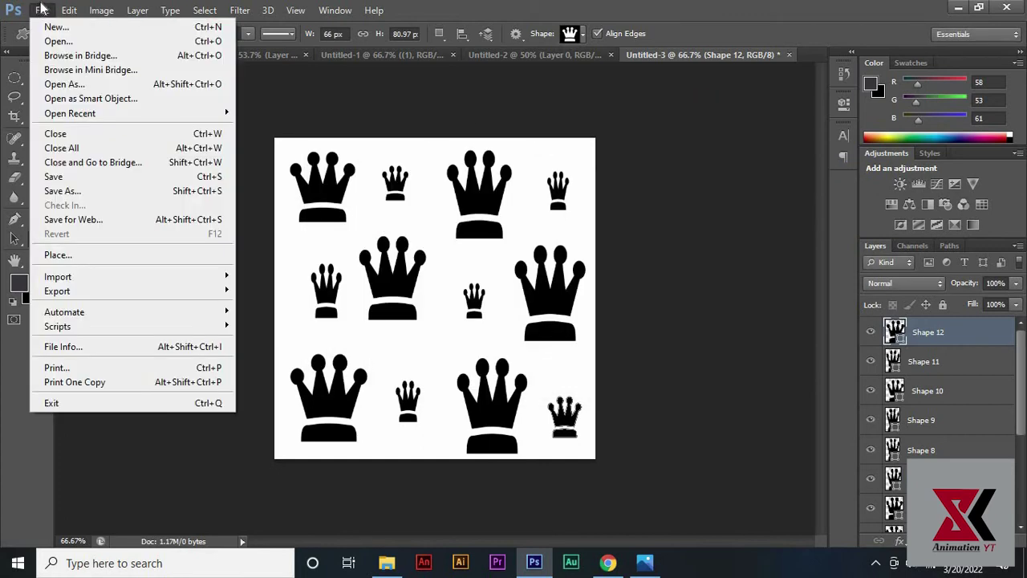
{"action": "left_click", "coordinate": [55, 26]}
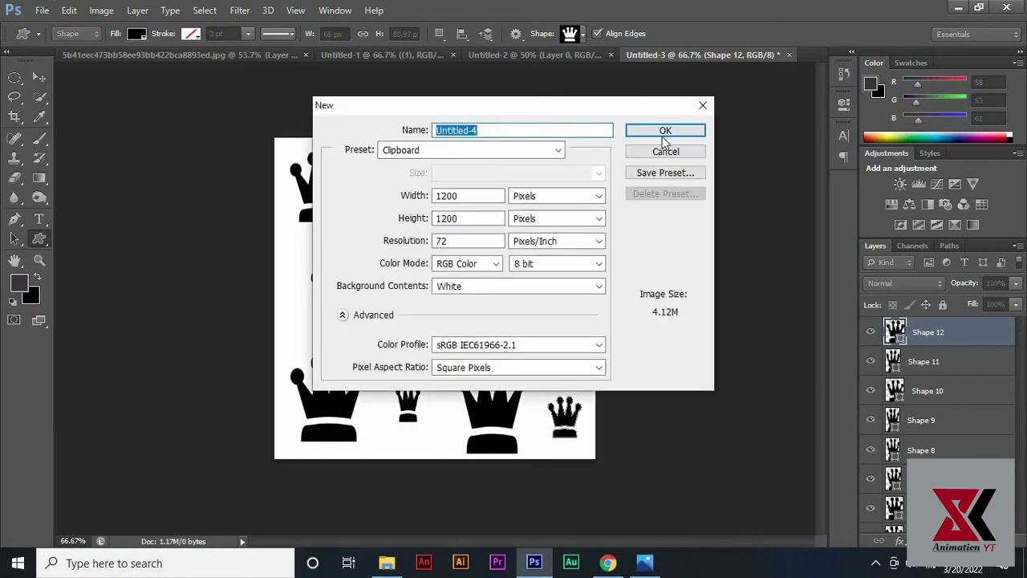
{"action": "left_click", "coordinate": [666, 131]}
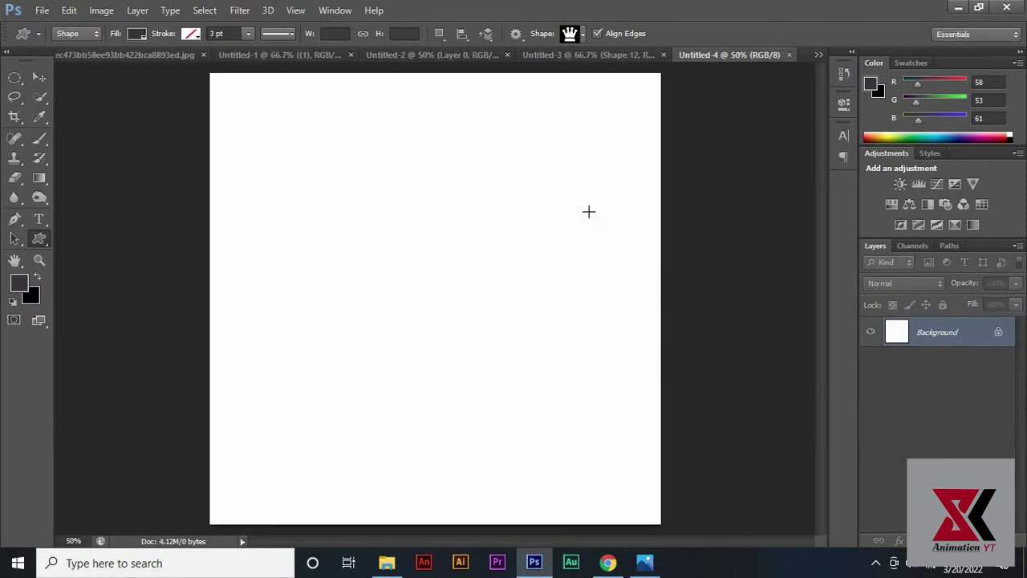
{"action": "double_click", "coordinate": [997, 337]}
{"action": "left_click", "coordinate": [649, 175]}
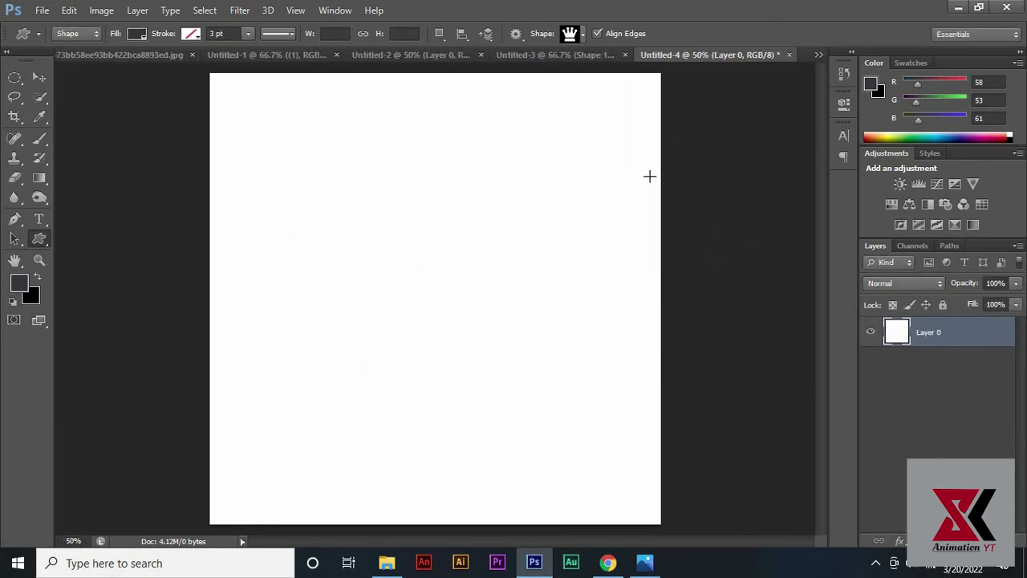
{"action": "left_click", "coordinate": [559, 54]}
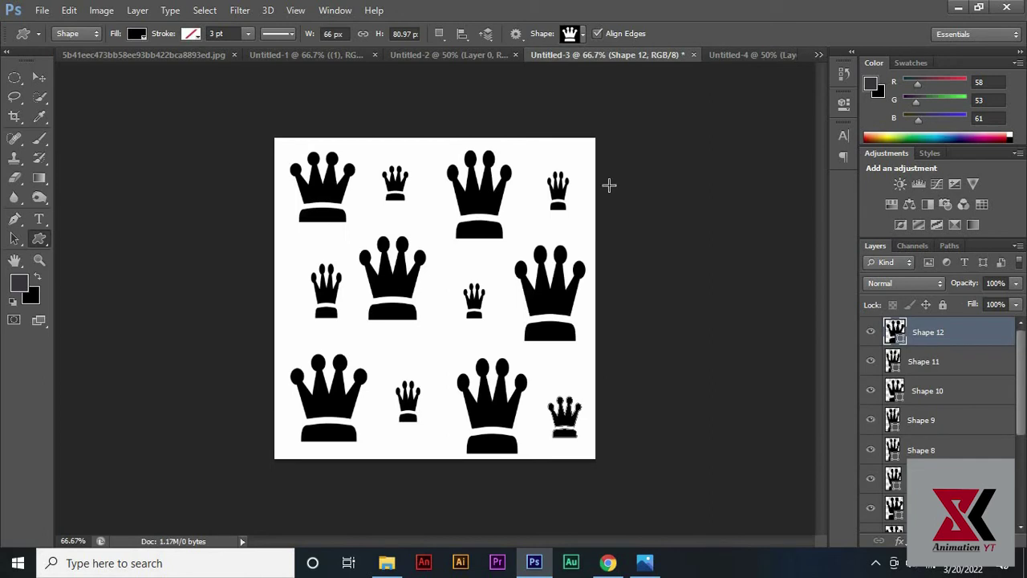
{"action": "left_click", "coordinate": [762, 56]}
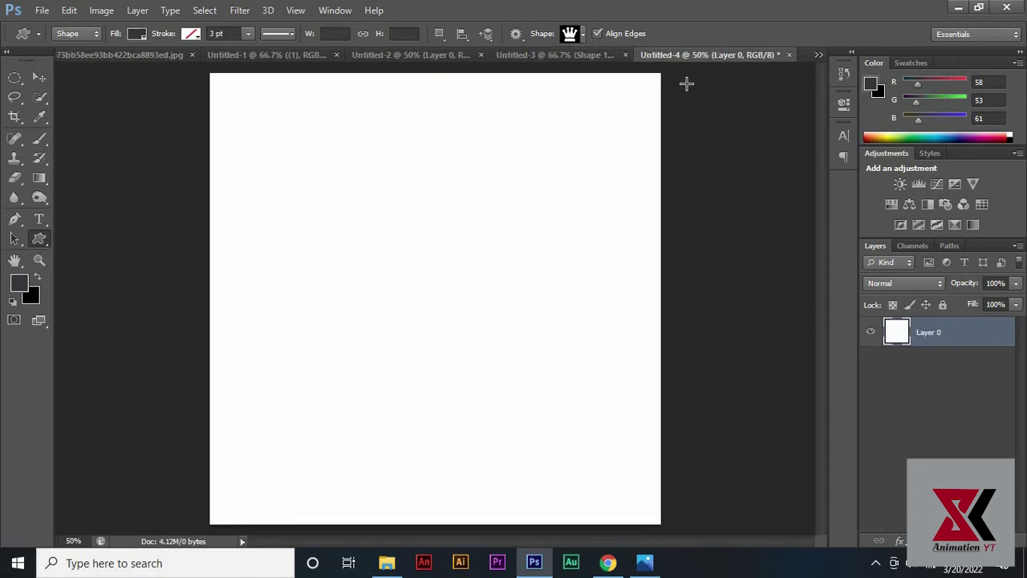
Step: Fill Untitled-4's Layer 0 with the custom crown pattern using Shift+F5
{"action": "key", "text": "shift+F5"}
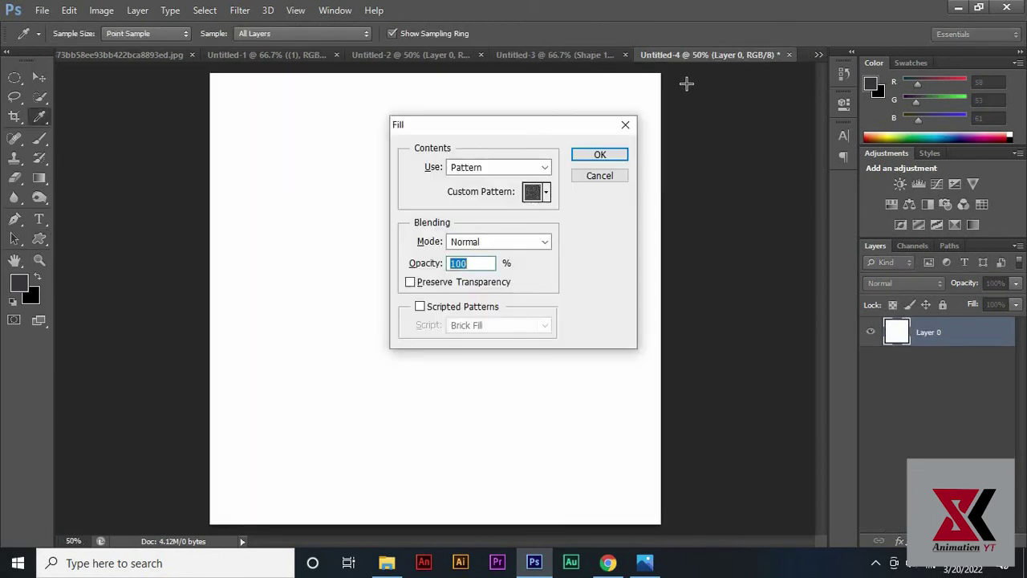
{"action": "left_click", "coordinate": [546, 192]}
{"action": "left_click", "coordinate": [559, 249]}
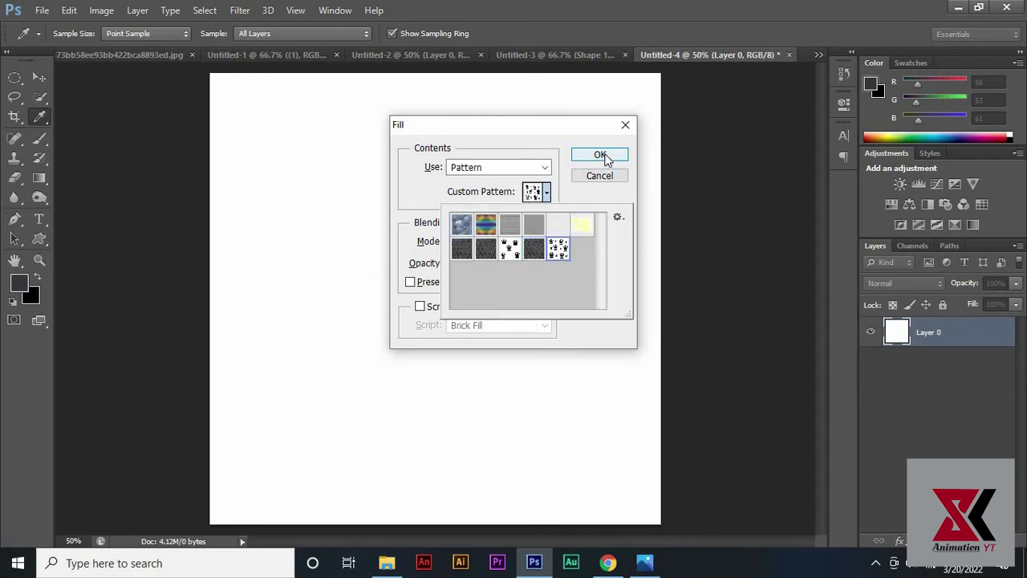
{"action": "left_click", "coordinate": [605, 157]}
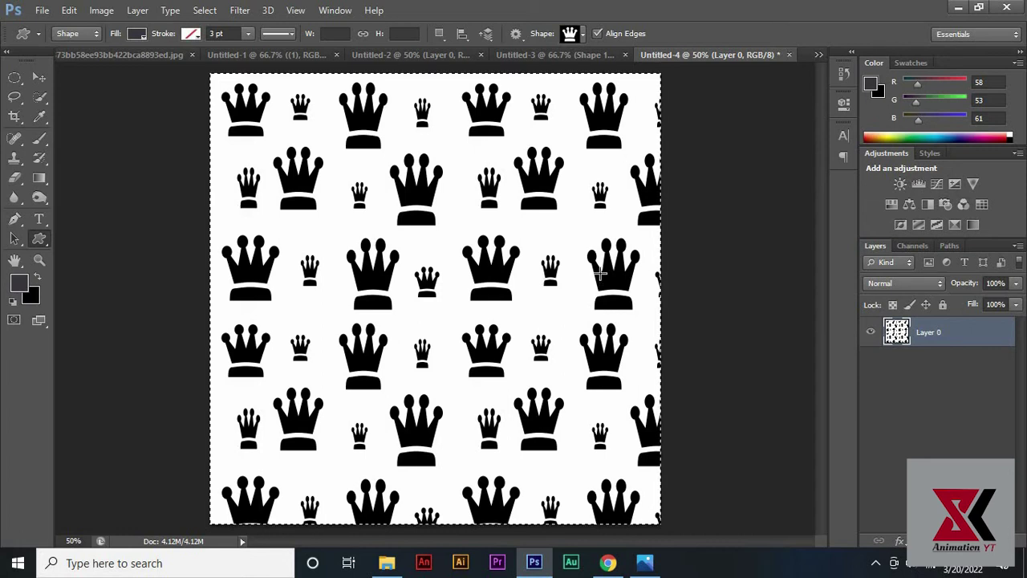
{"action": "left_click", "coordinate": [102, 57]}
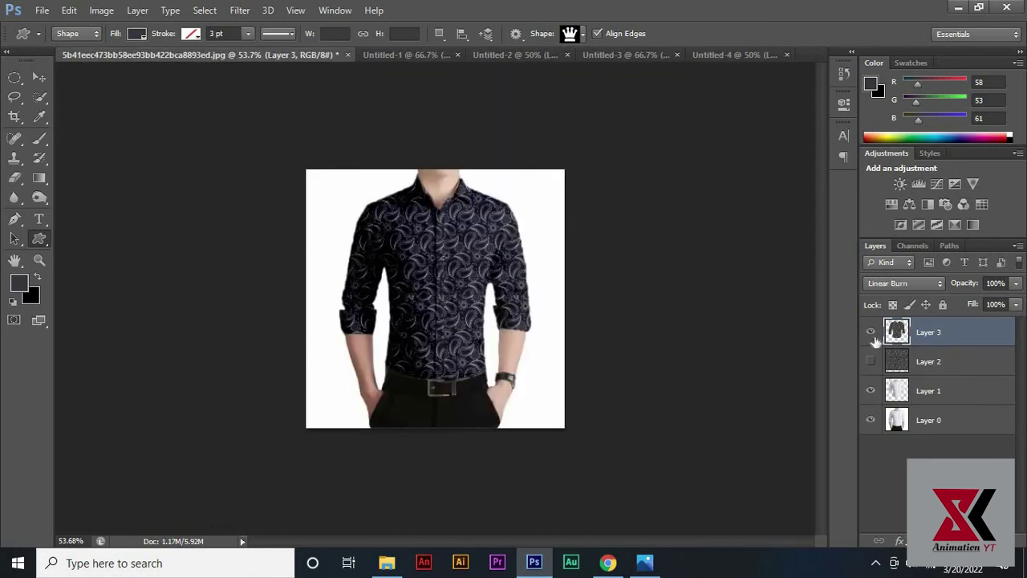
Step: Hide paisley Layer 3, paste the crown pattern as Layer 4 and scale it to 52%
{"action": "left_click", "coordinate": [871, 332]}
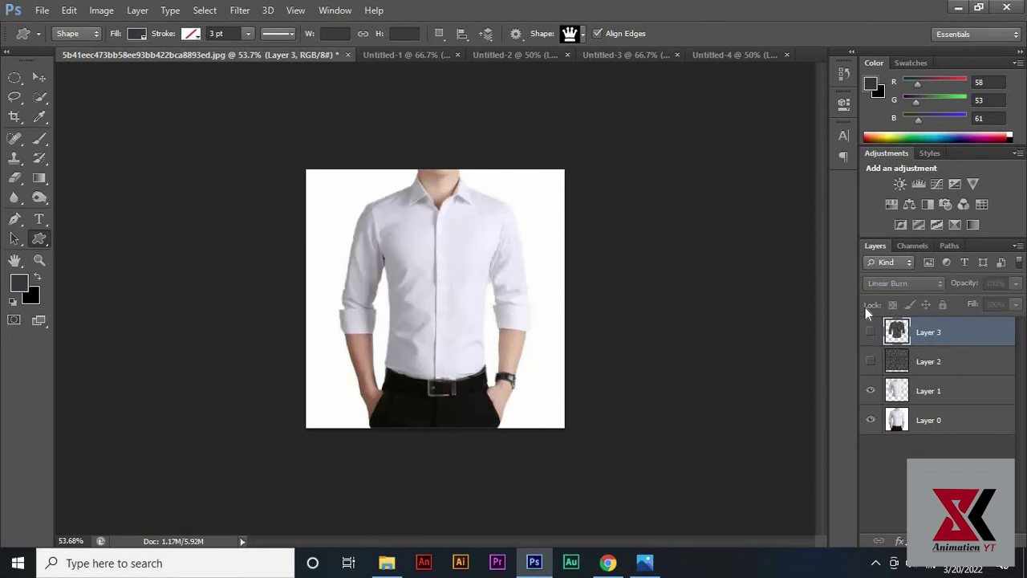
{"action": "key", "text": "ctrl+v"}
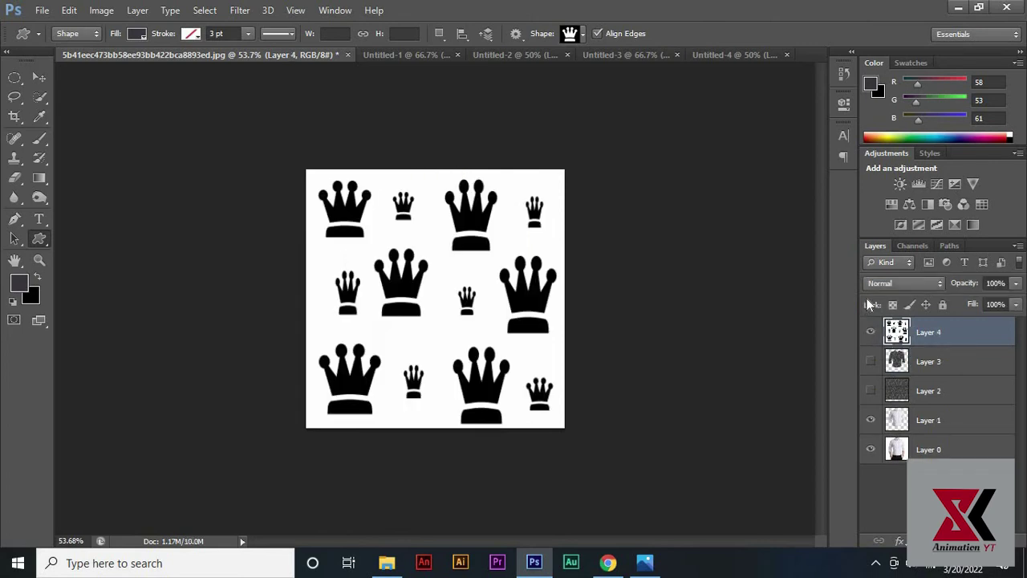
{"action": "key", "text": "ctrl+t"}
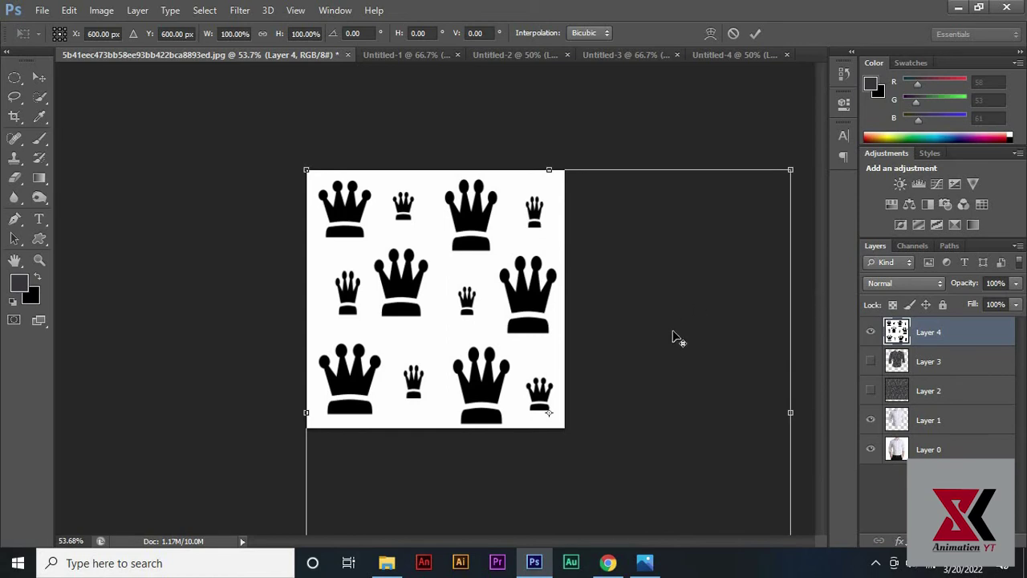
{"action": "key", "text": "ctrl+minus"}
{"action": "key", "text": "ctrl+minus"}
{"action": "key", "text": "ctrl+minus"}
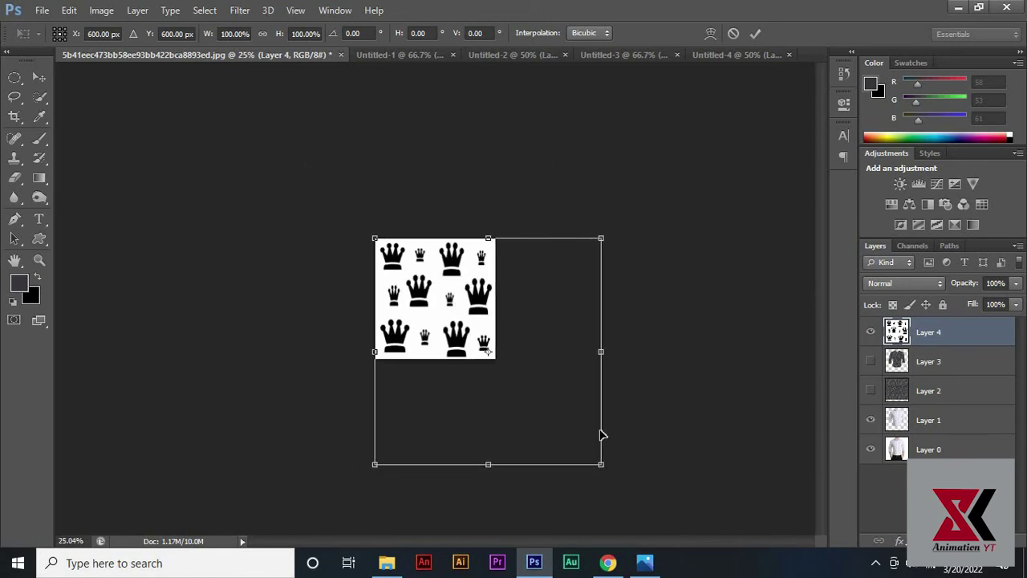
{"action": "mouse_move", "coordinate": [601, 463]}
{"action": "left_mouse_down"}
{"action": "mouse_move", "coordinate": [530, 385]}
{"action": "mouse_move", "coordinate": [541, 404]}
{"action": "left_mouse_up"}
{"action": "left_click_drag", "start_coordinate": [517, 367], "coordinate": [473, 317]}
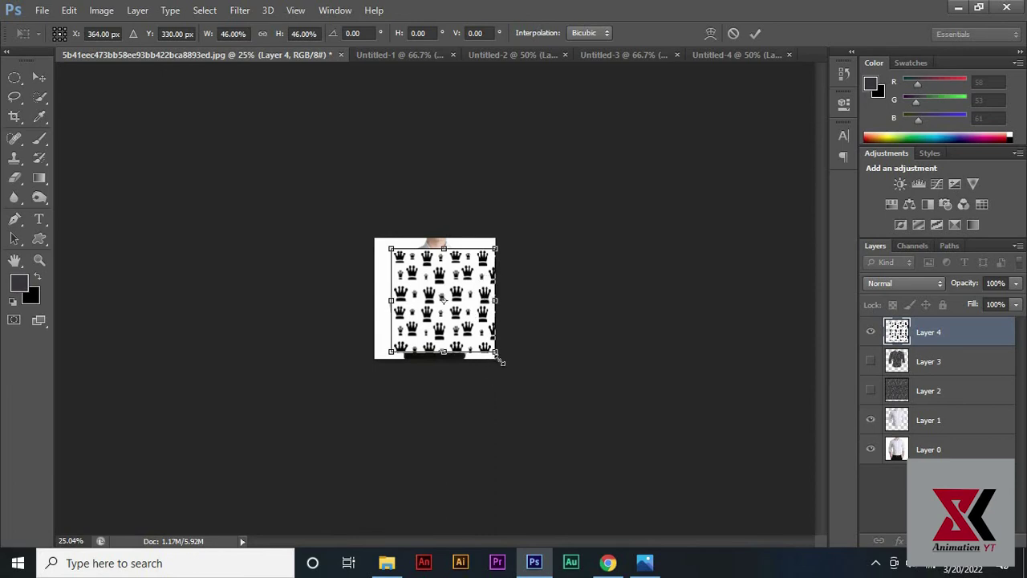
{"action": "left_click_drag", "start_coordinate": [500, 360], "coordinate": [506, 366]}
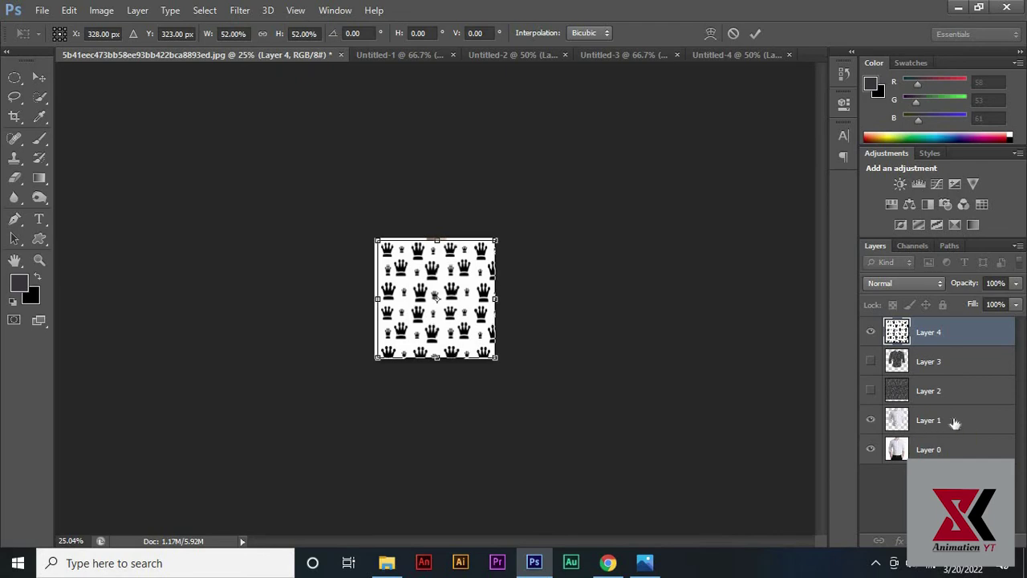
Step: Copy the pattern within the shirt outline to Layer 5 in Linear Burn, hiding Layer 4
{"action": "key", "text": "Return"}
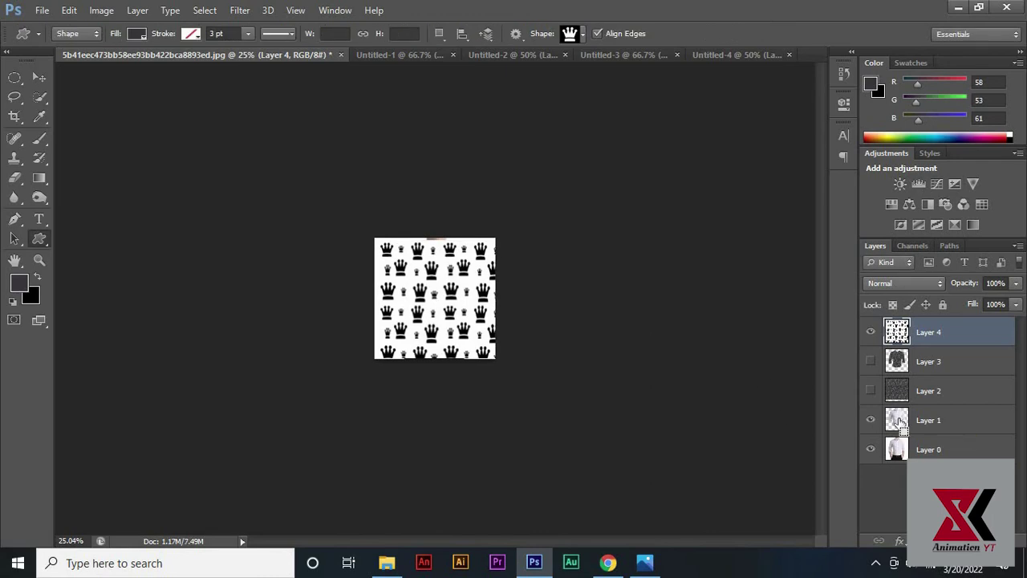
{"action": "left_click", "coordinate": [897, 371], "text": "ctrl"}
{"action": "key", "text": "ctrl+j"}
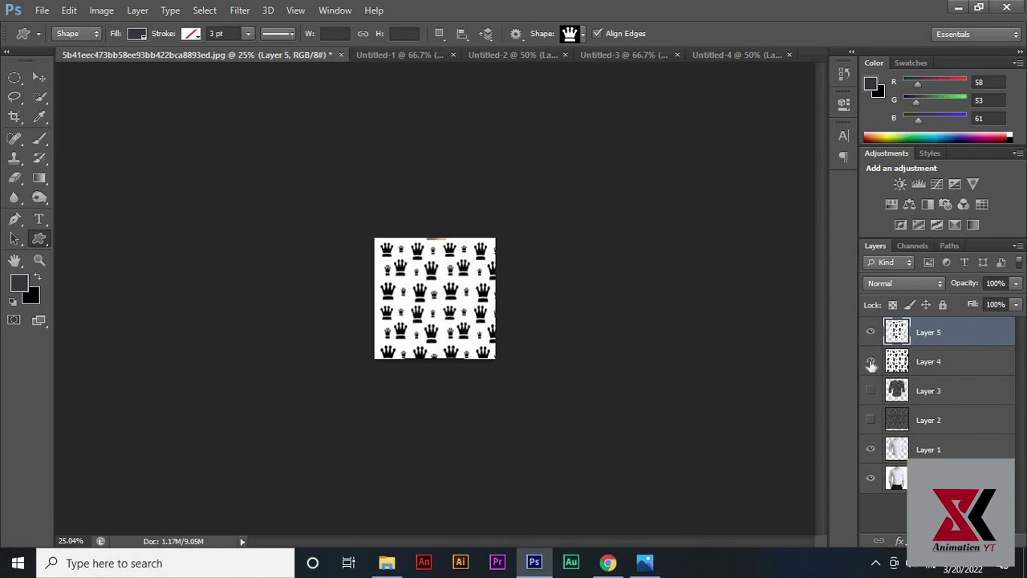
{"action": "left_click", "coordinate": [870, 362]}
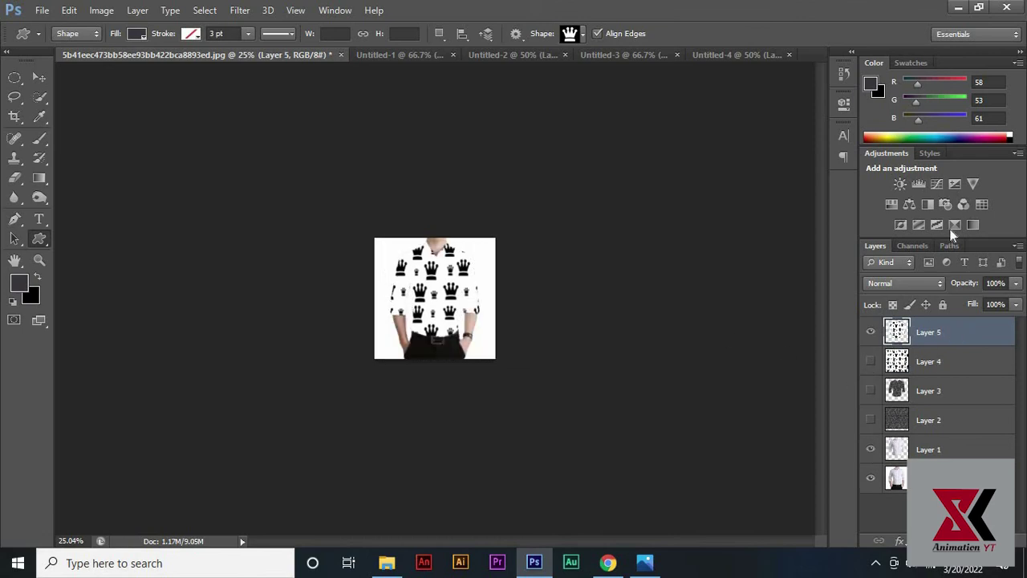
{"action": "left_click", "coordinate": [927, 283]}
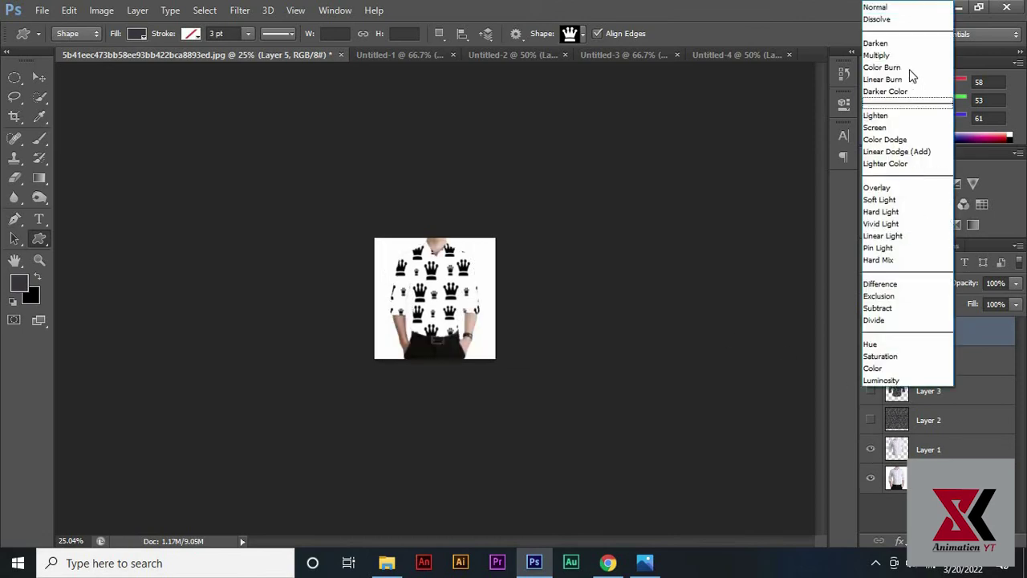
{"action": "left_click", "coordinate": [907, 79]}
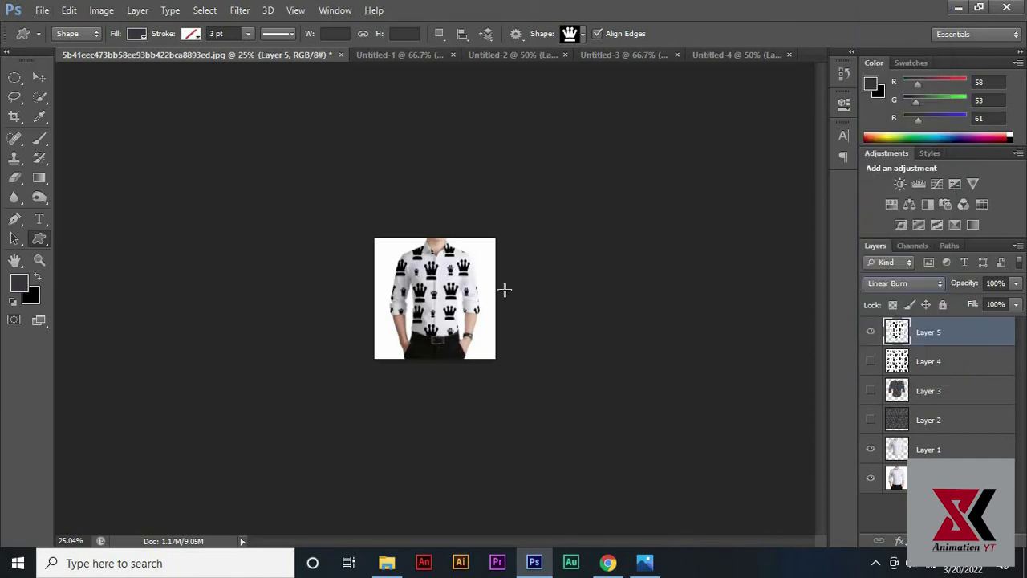
Step: Zoom in on the crown-patterned white shirt to inspect the finished result
{"action": "key", "text": "v"}
{"action": "scroll", "coordinate": [483, 289], "scroll_direction": "up", "scroll_amount": 4}
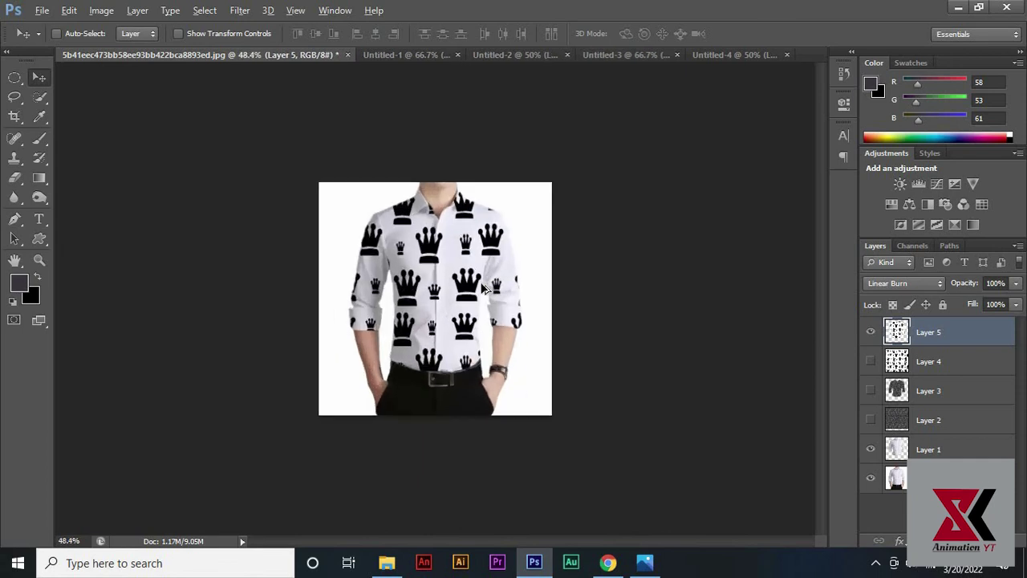
{"action": "scroll", "coordinate": [482, 288], "scroll_direction": "up", "scroll_amount": 4}
{"action": "key", "text": "alt"}
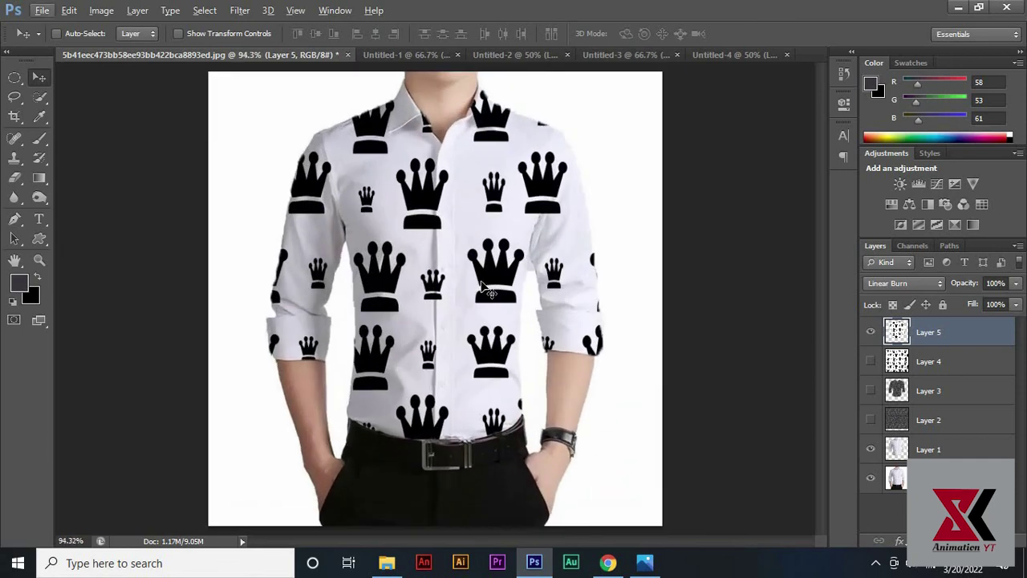
{"action": "left_click", "coordinate": [39, 238]}
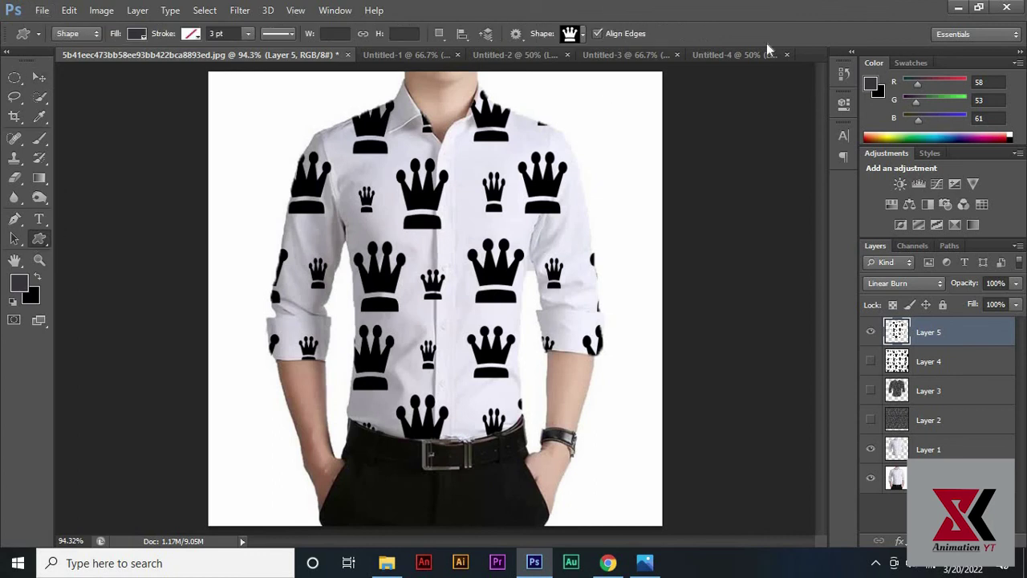
{"action": "left_click", "coordinate": [583, 35]}
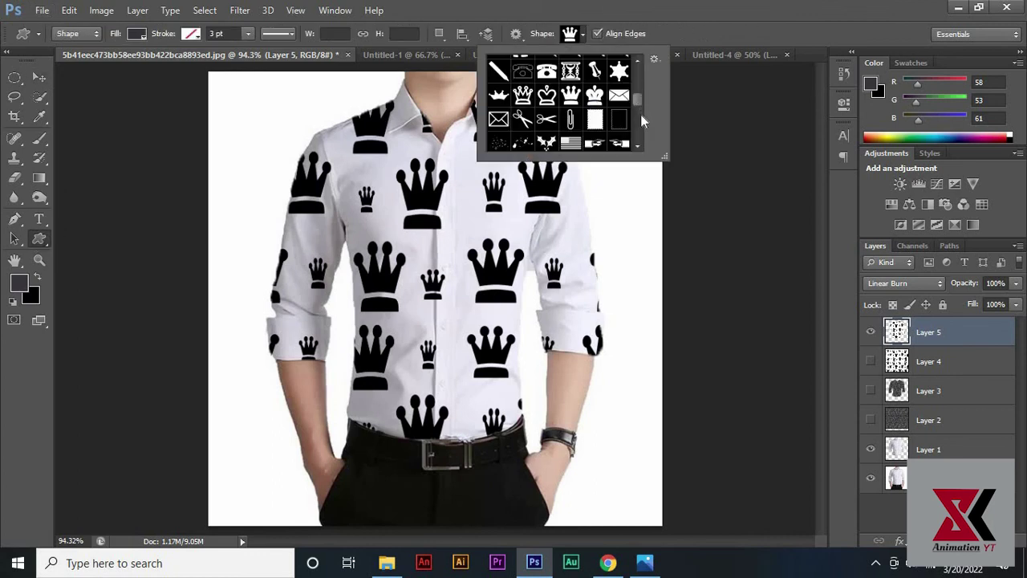
{"action": "scroll", "coordinate": [641, 114], "scroll_direction": "up", "scroll_amount": 2}
{"action": "scroll", "coordinate": [639, 110], "scroll_direction": "up", "scroll_amount": 2}
{"action": "scroll", "coordinate": [642, 87], "scroll_direction": "up", "scroll_amount": 2}
{"action": "scroll", "coordinate": [641, 79], "scroll_direction": "up", "scroll_amount": 2}
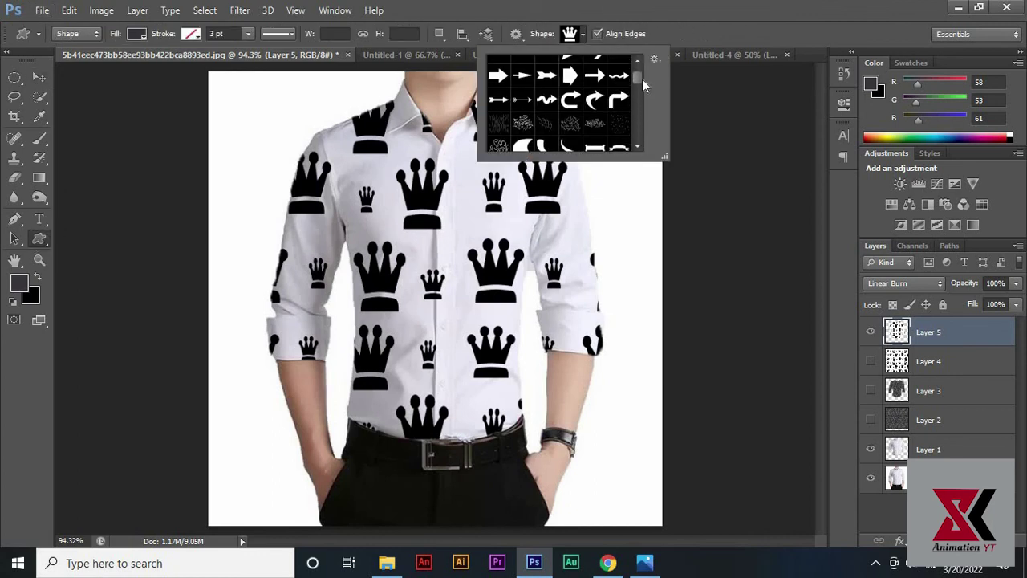
{"action": "scroll", "coordinate": [646, 65], "scroll_direction": "down", "scroll_amount": 2}
{"action": "scroll", "coordinate": [648, 102], "scroll_direction": "down", "scroll_amount": 2}
{"action": "scroll", "coordinate": [649, 106], "scroll_direction": "down", "scroll_amount": 2}
{"action": "scroll", "coordinate": [647, 96], "scroll_direction": "down", "scroll_amount": 2}
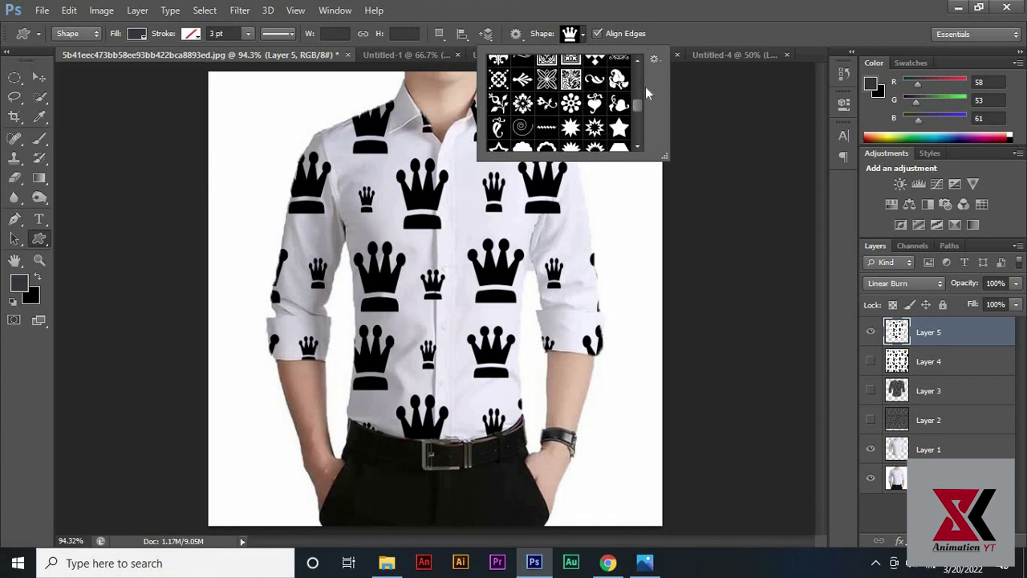
{"action": "scroll", "coordinate": [646, 89], "scroll_direction": "up", "scroll_amount": 1}
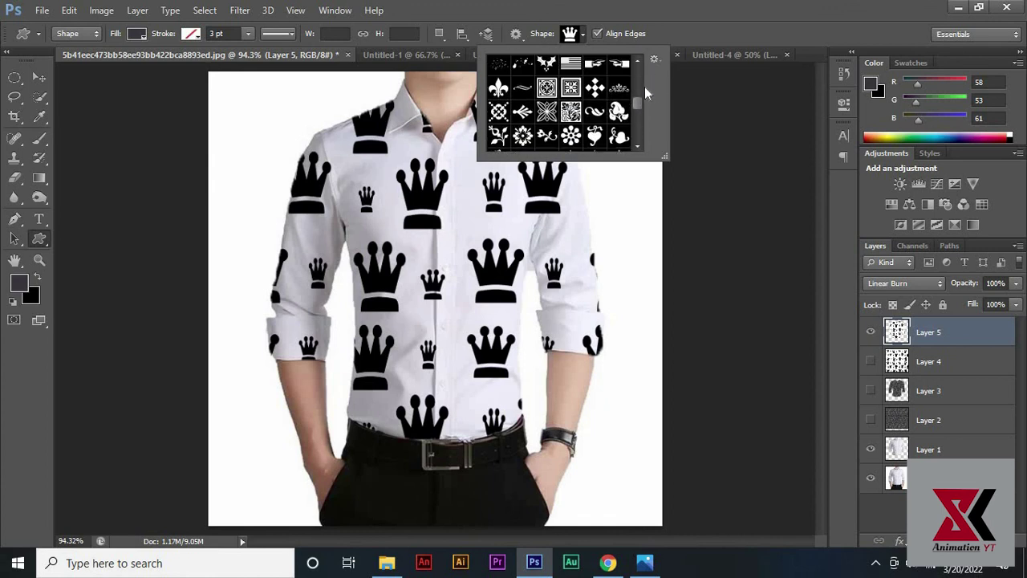